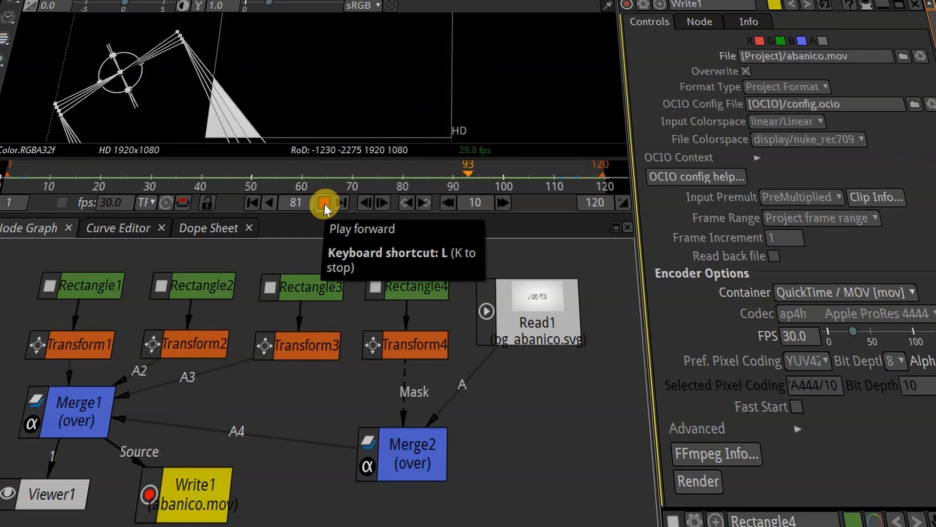
click(324, 203)
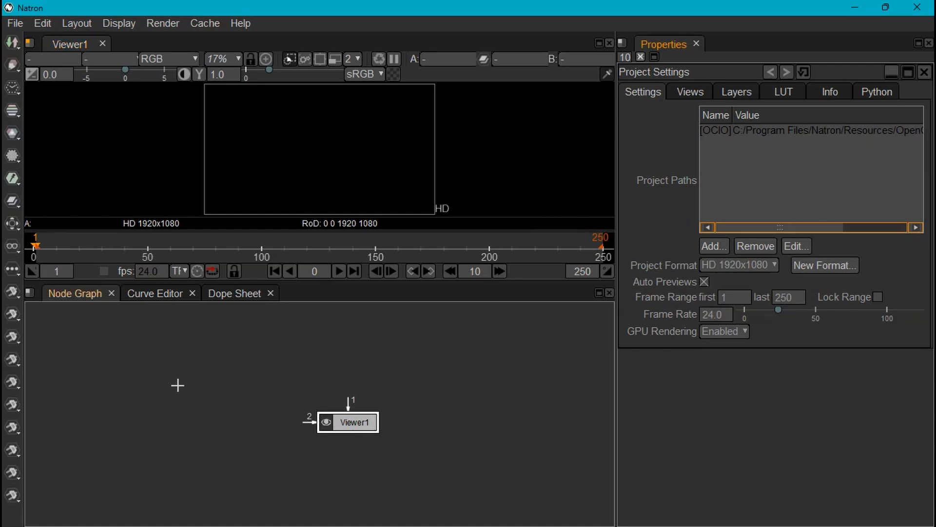
- Add a Read node to the node graph and load diferente.mp4 from the RECURSOS/Footage folder
key(Tab)
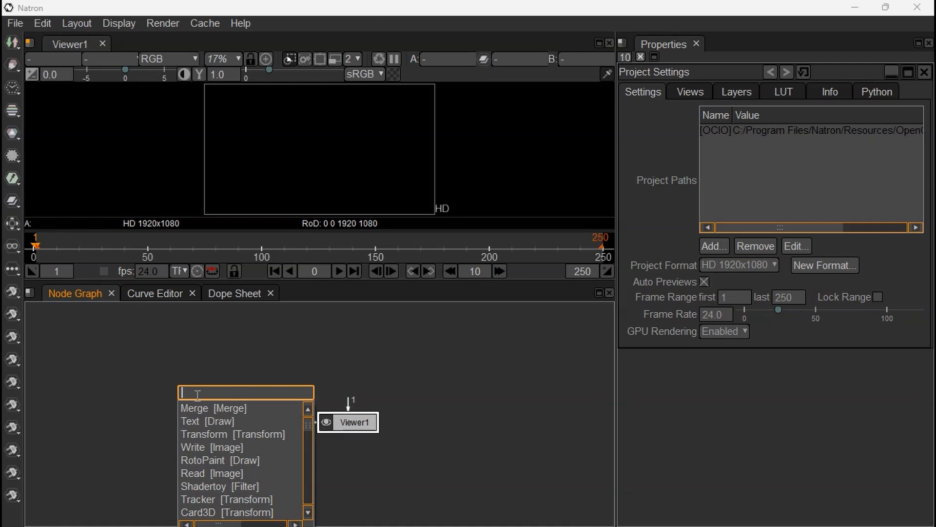
text(re)
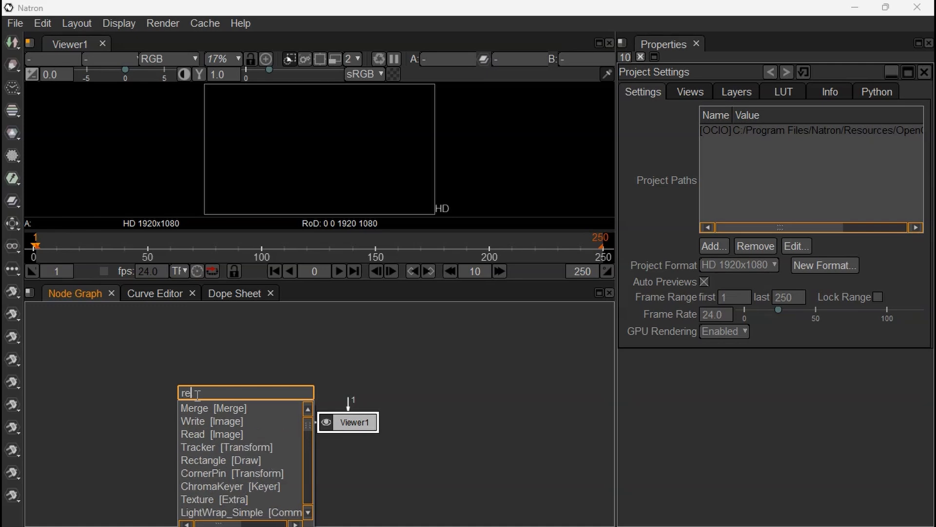
click(198, 435)
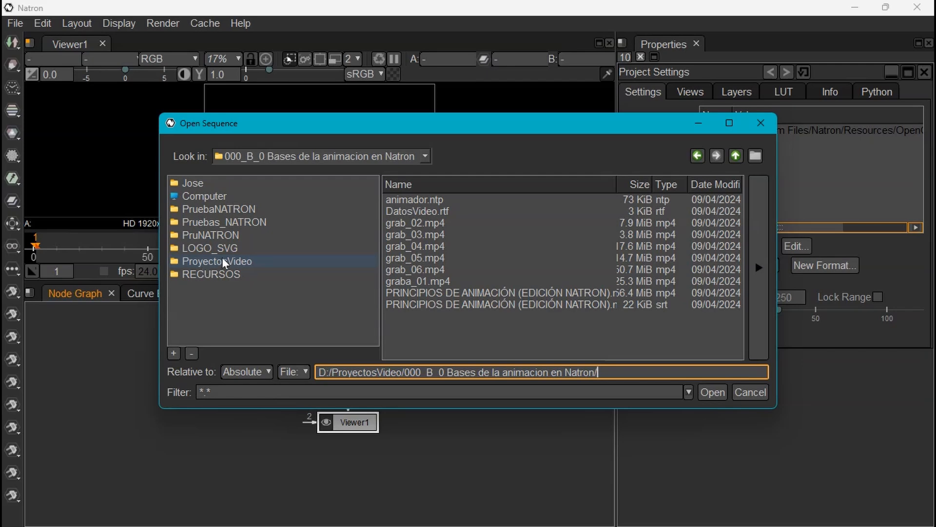
click(222, 274)
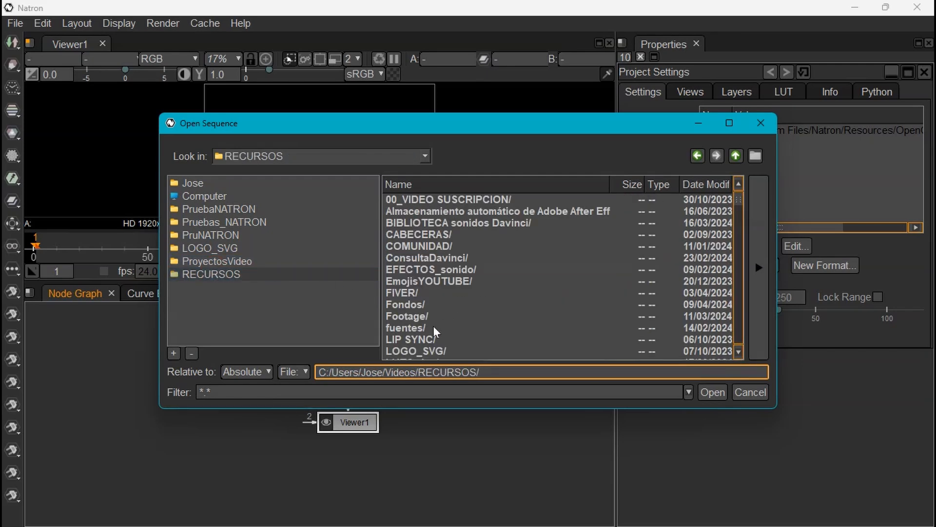
double_click(415, 317)
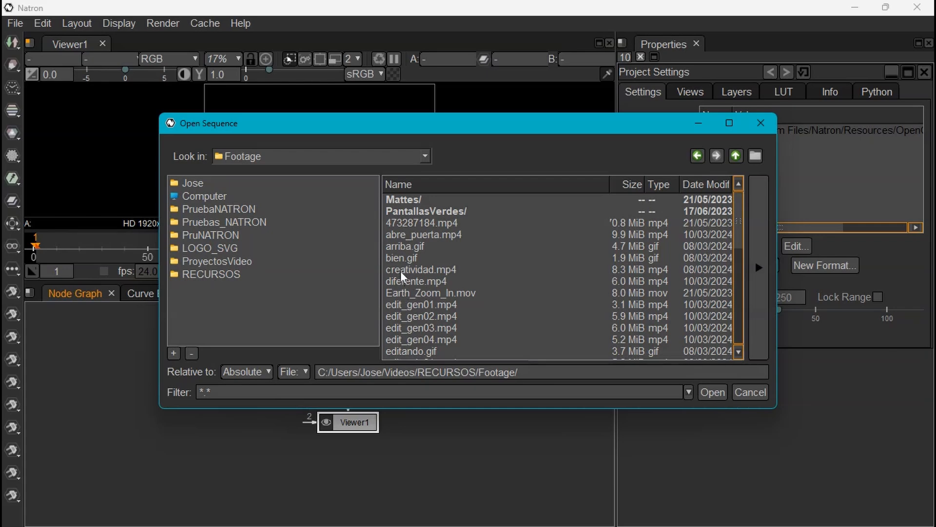
click(412, 282)
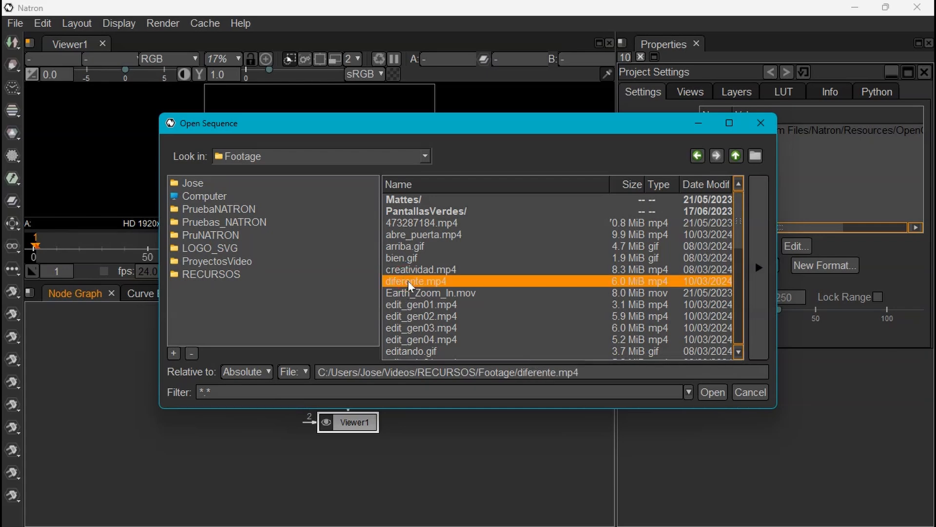
double_click(409, 282)
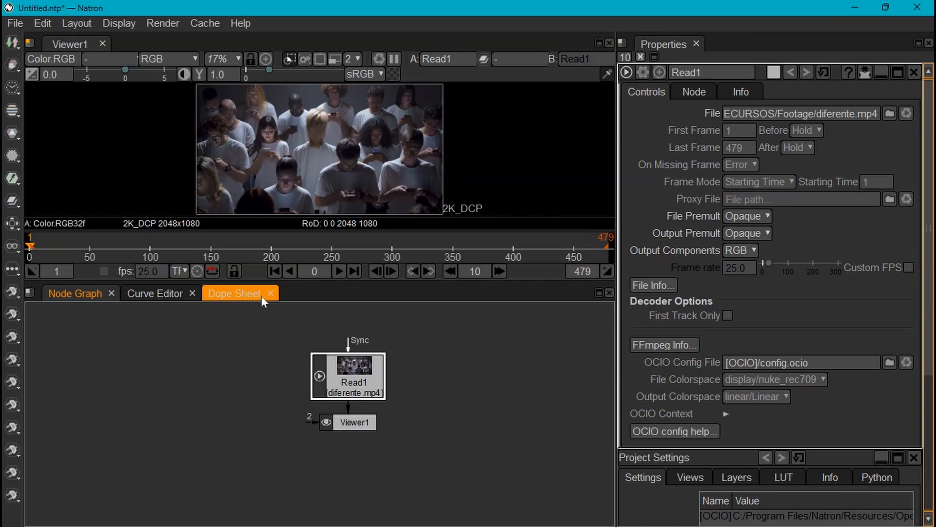
- Preview the clip's playback briefly, and spread the Read1 and Viewer1 nodes apart in the node graph
click(339, 272)
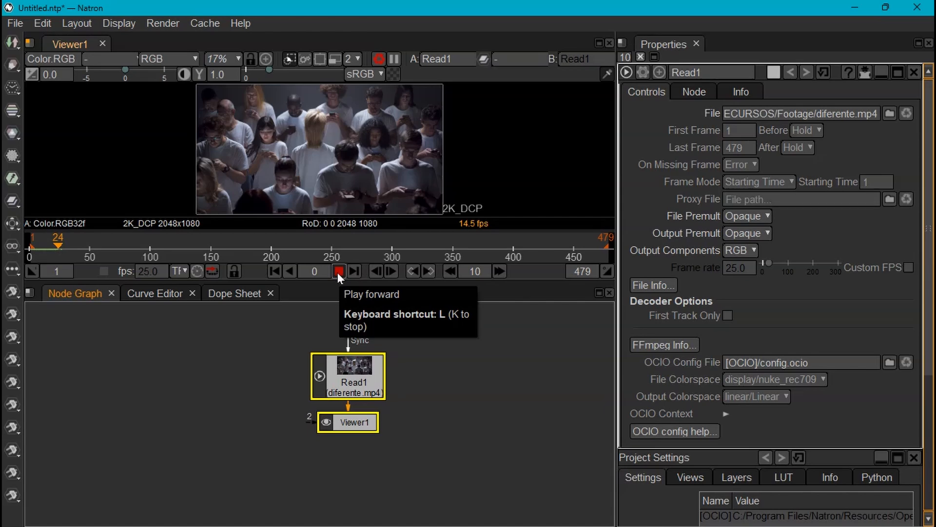
click(338, 271)
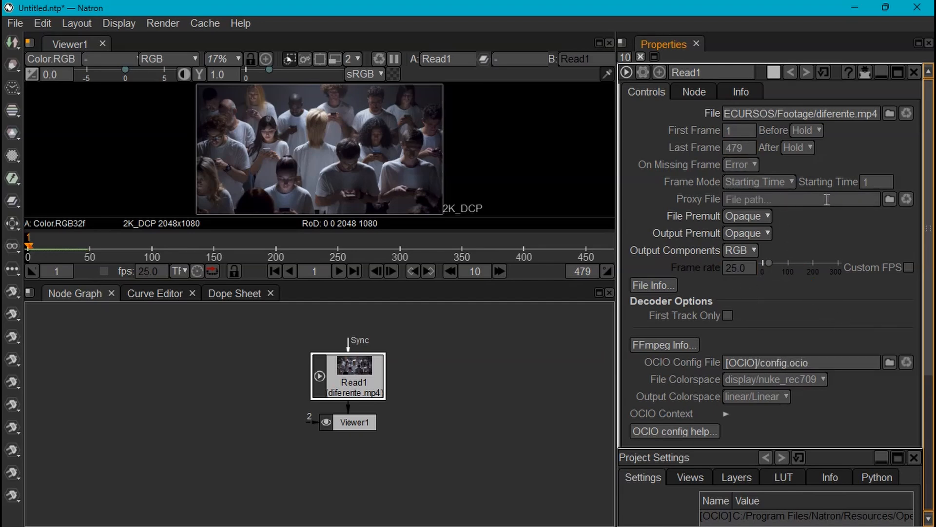
drag(349, 370, 236, 349)
drag(342, 422, 349, 454)
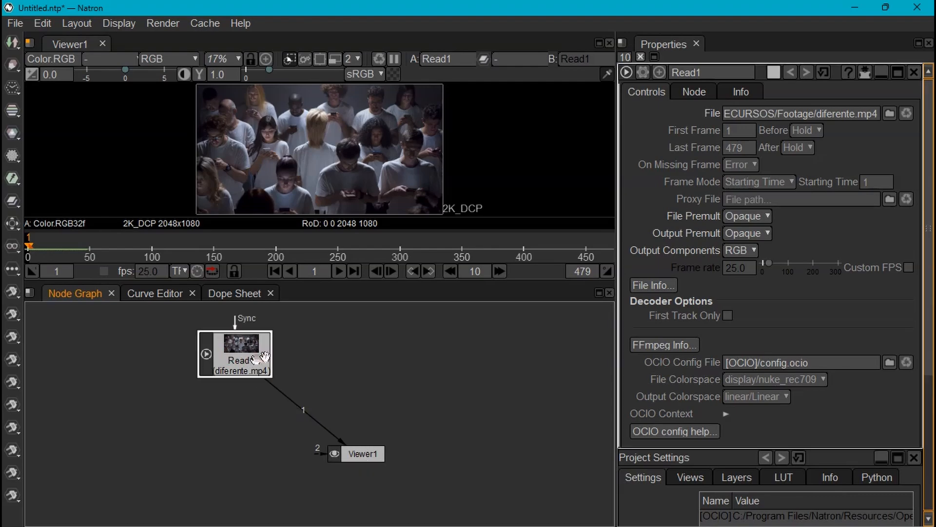
- Import noticiario02.webp from the RECURSOS/Footage folder through the file explorer and place its Read node below Read1, away from the viewer
mouse_move(114, 510)
click(225, 439)
click(262, 208)
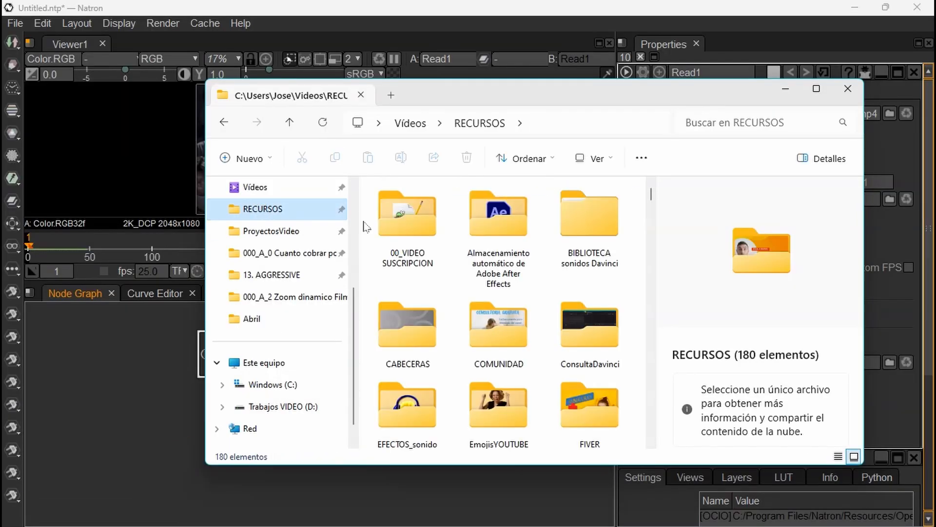
drag(653, 198, 647, 340)
double_click(497, 286)
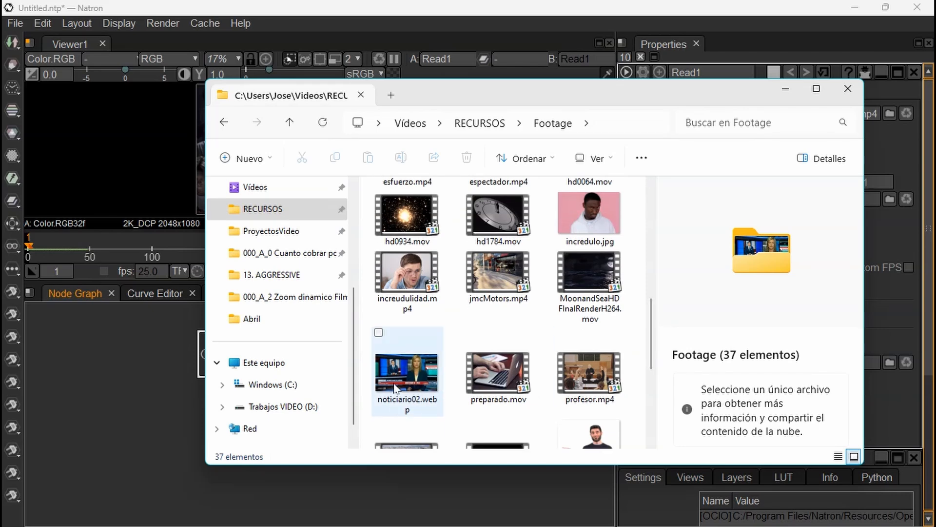
drag(417, 373, 128, 399)
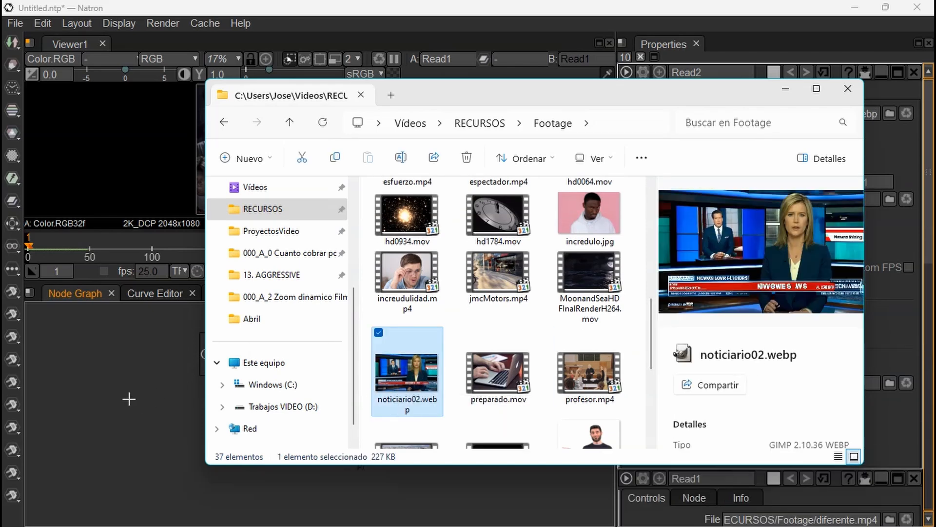
click(129, 399)
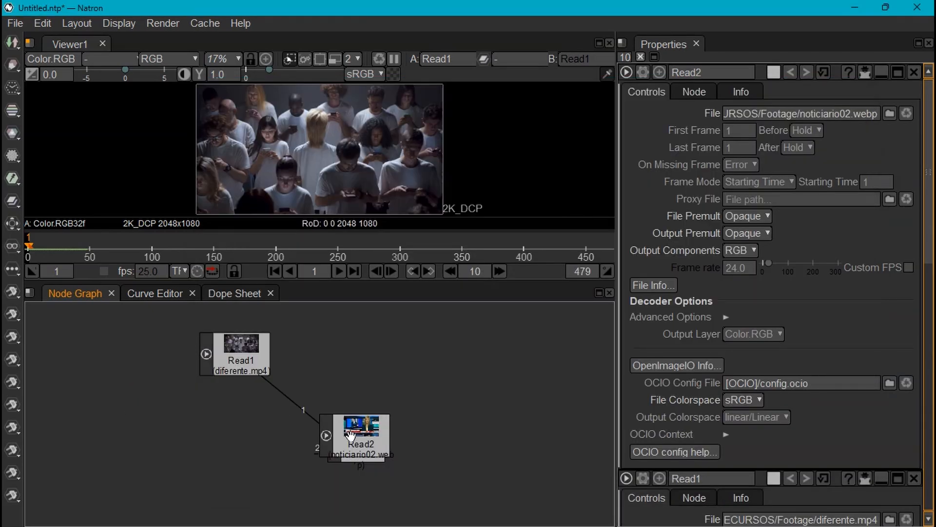
drag(352, 439, 158, 442)
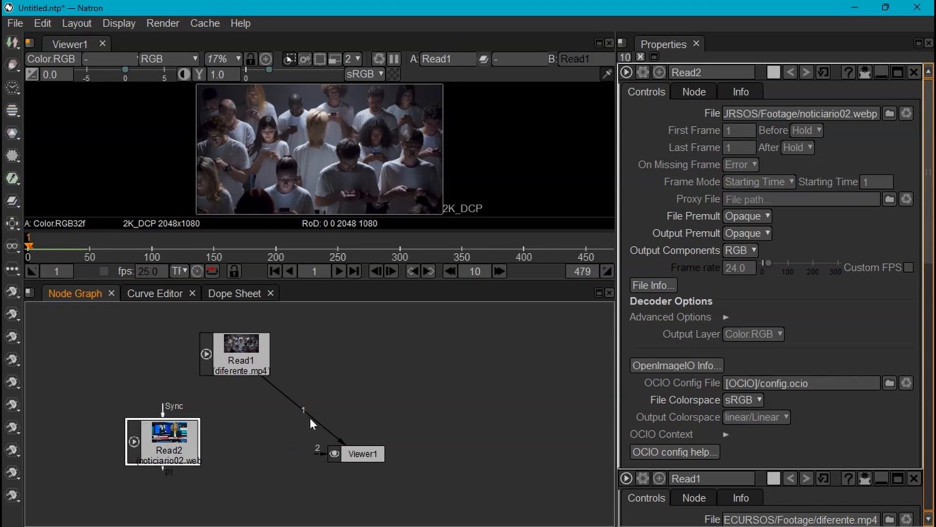
- Disconnect Read1 from the viewer and connect Read2 to Viewer1's input 1
drag(313, 422, 268, 448)
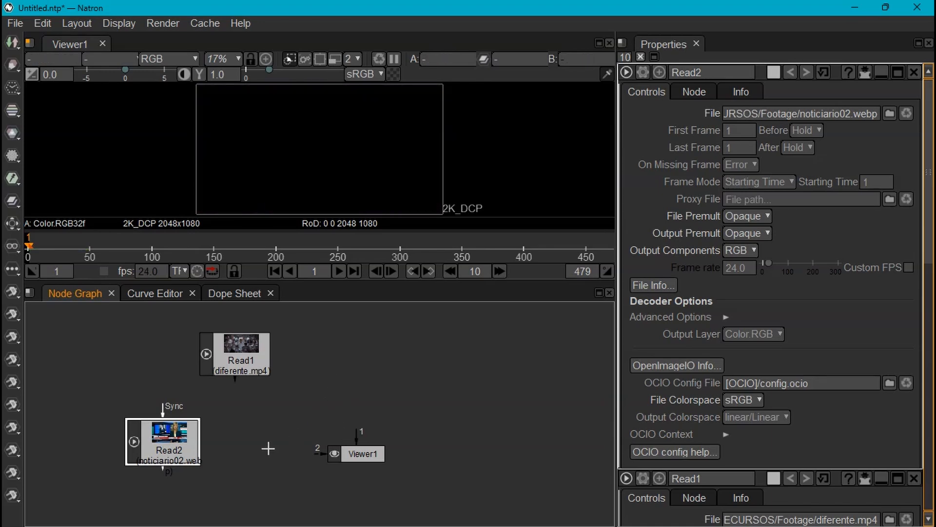
drag(166, 472, 363, 453)
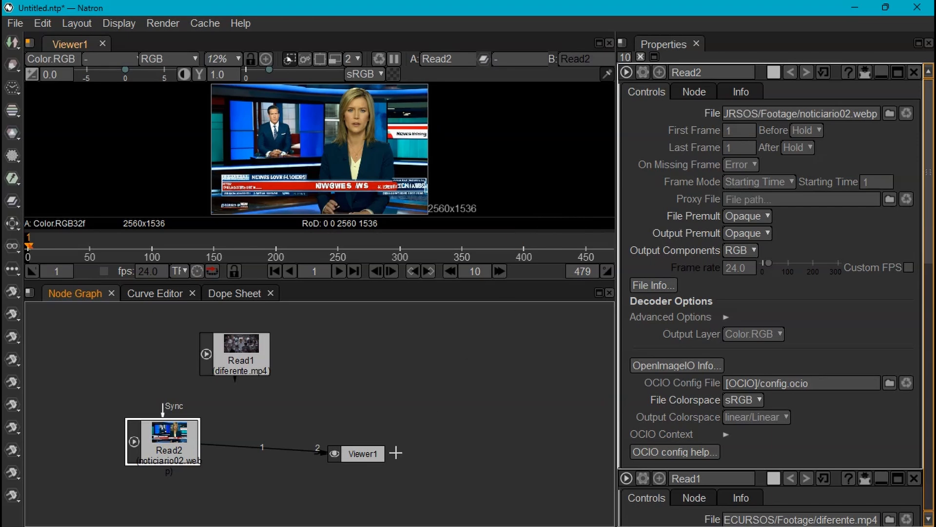
- Set the project format to HD 1920x1080 in the project settings
click(365, 458)
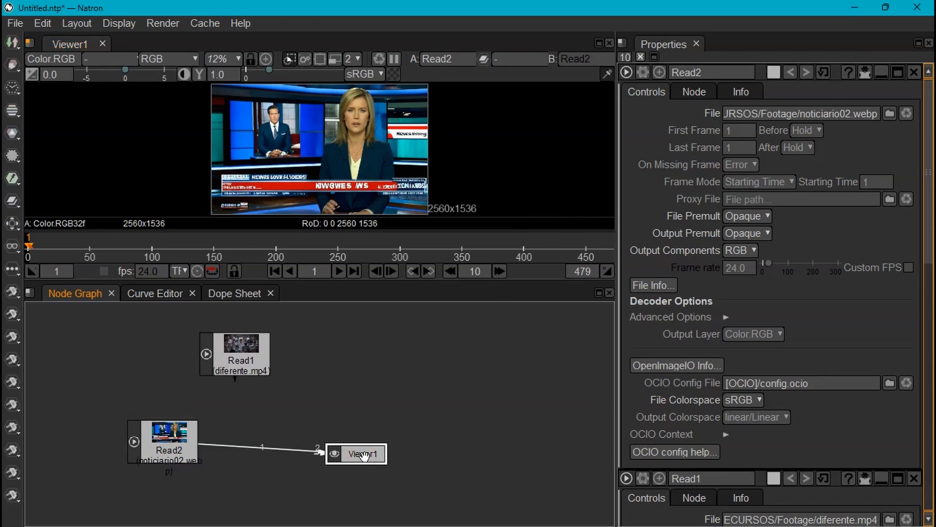
key(s)
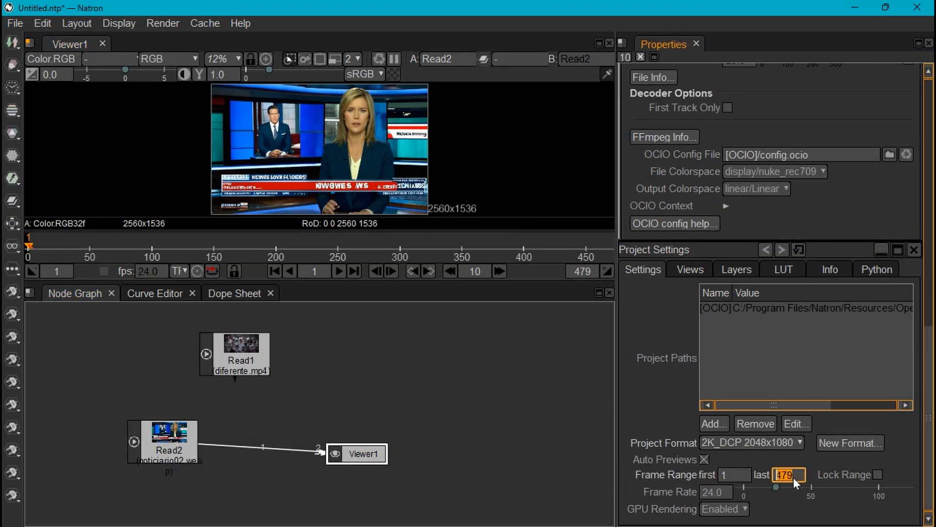
click(782, 443)
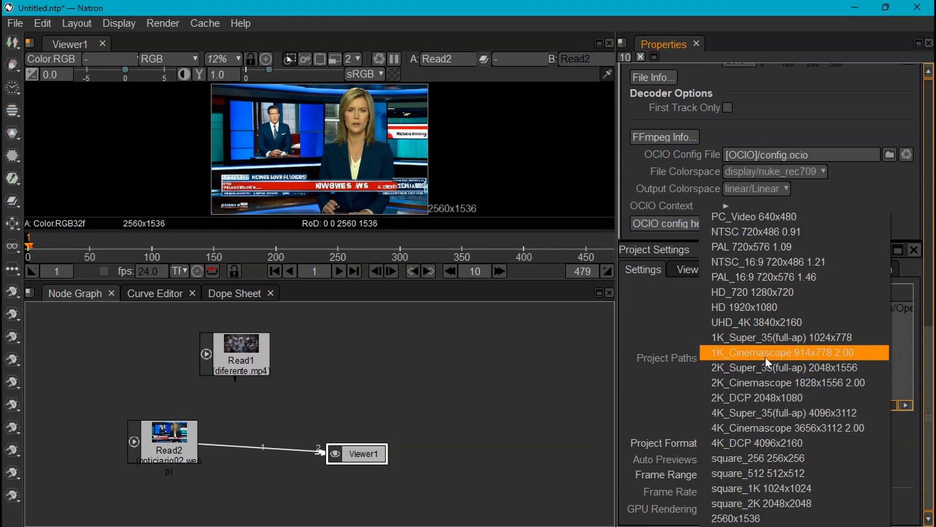
click(746, 307)
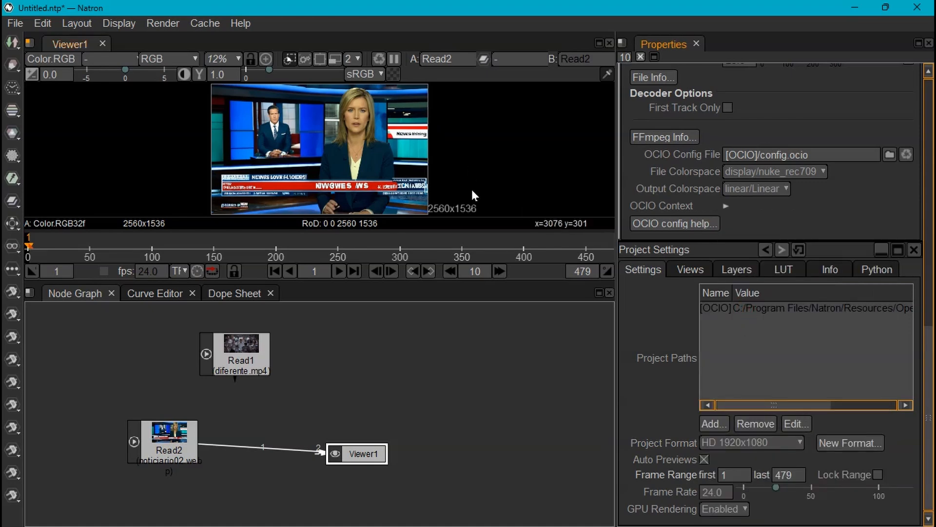
- Insert a Transform node between Read2 and Viewer1
click(165, 445)
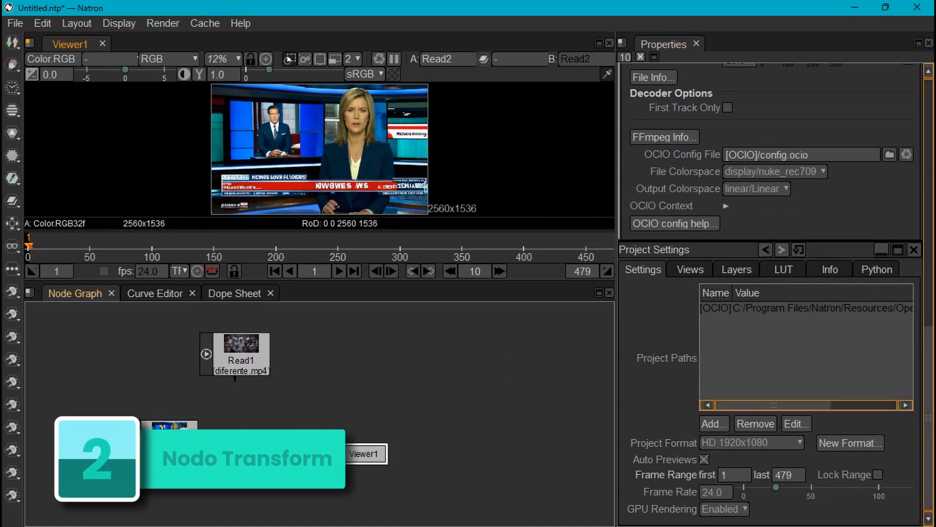
scroll(422, 385, up, 2)
scroll(130, 324, down, 4)
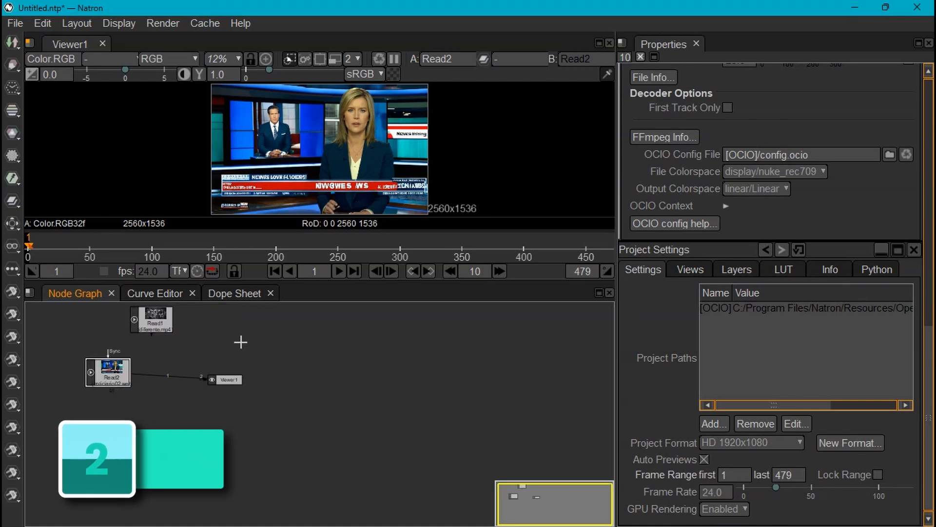
key(f)
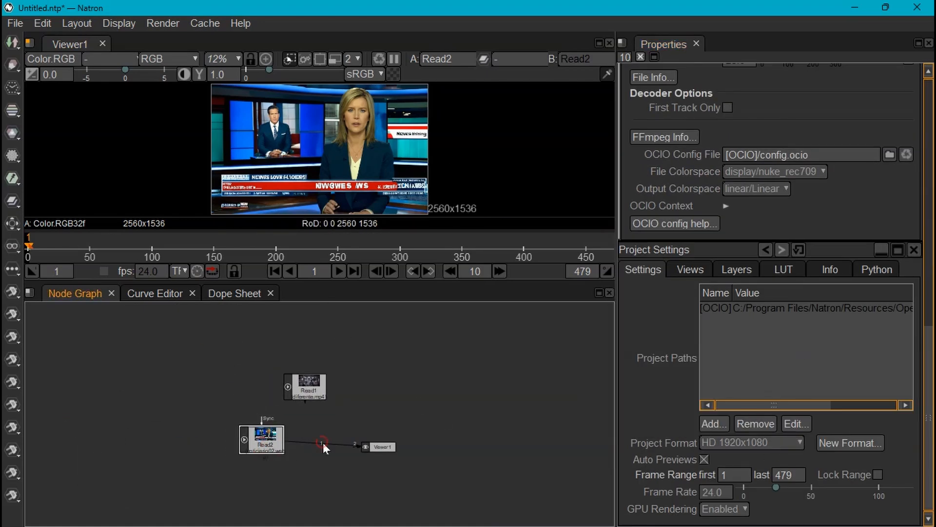
drag(322, 443, 335, 415)
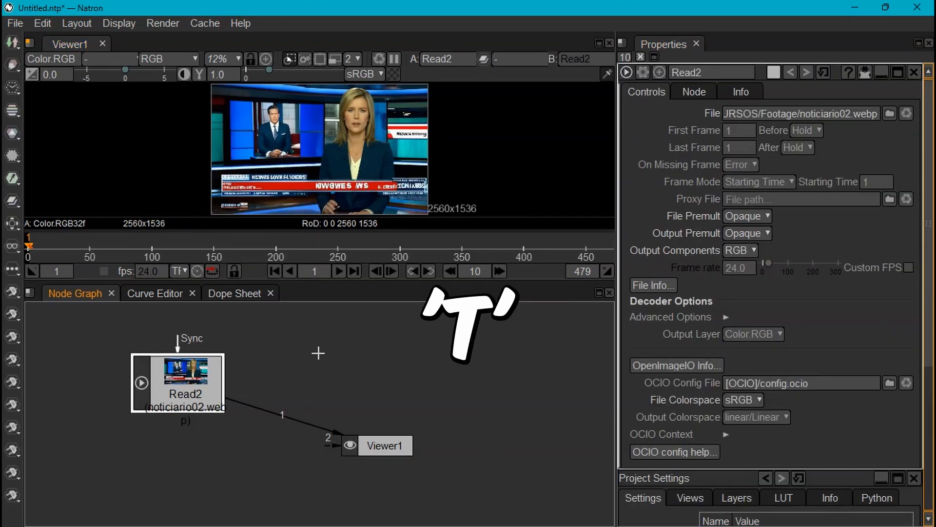
key(t)
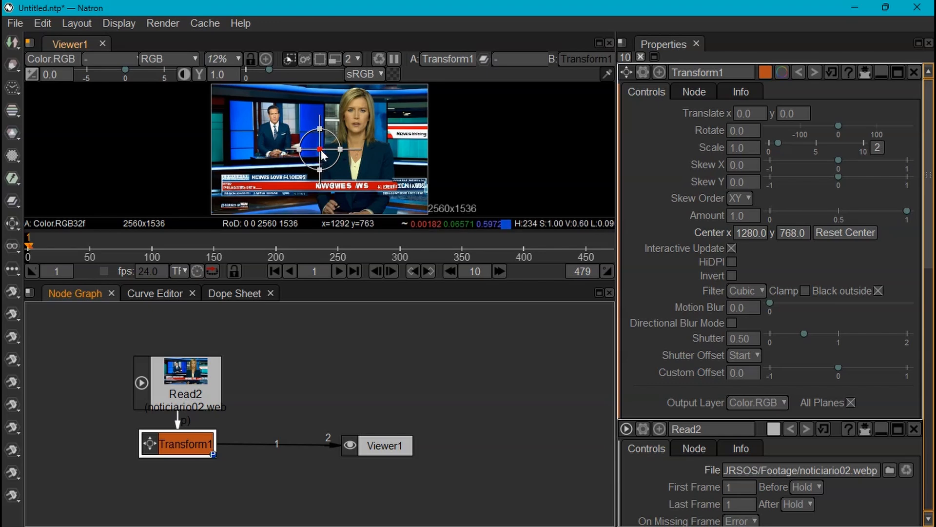
- Shift the news image by -16 in x and skew it freehand in the viewer to about -0.045 in X and -0.083 in Y
drag(322, 151, 315, 180)
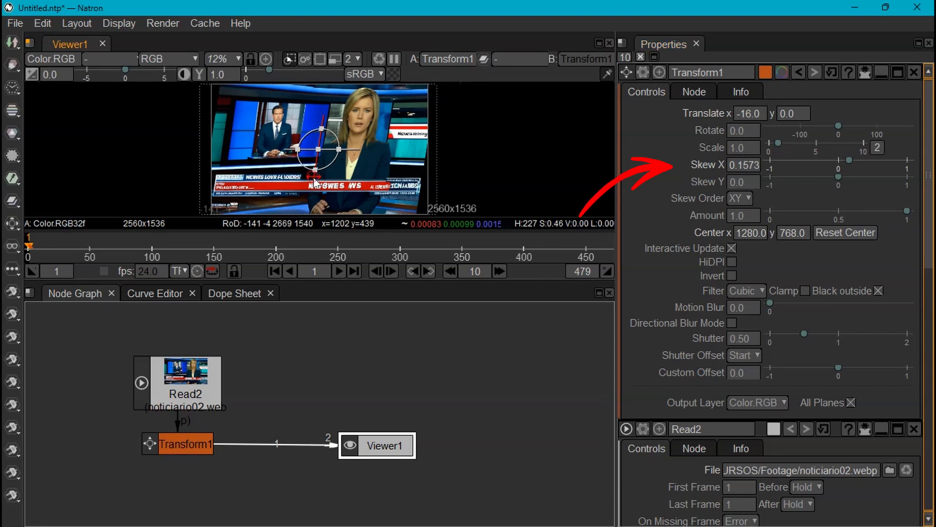
mouse_move(315, 182)
mouse_down()
mouse_move(305, 181)
mouse_move(321, 182)
mouse_up()
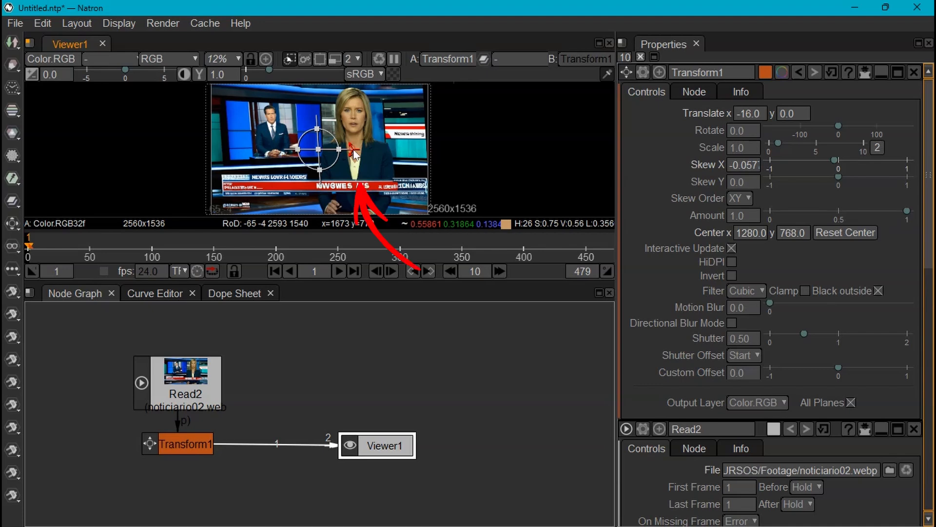
mouse_move(353, 154)
mouse_down()
mouse_move(354, 167)
mouse_move(355, 148)
mouse_up()
key(ctrl+z)
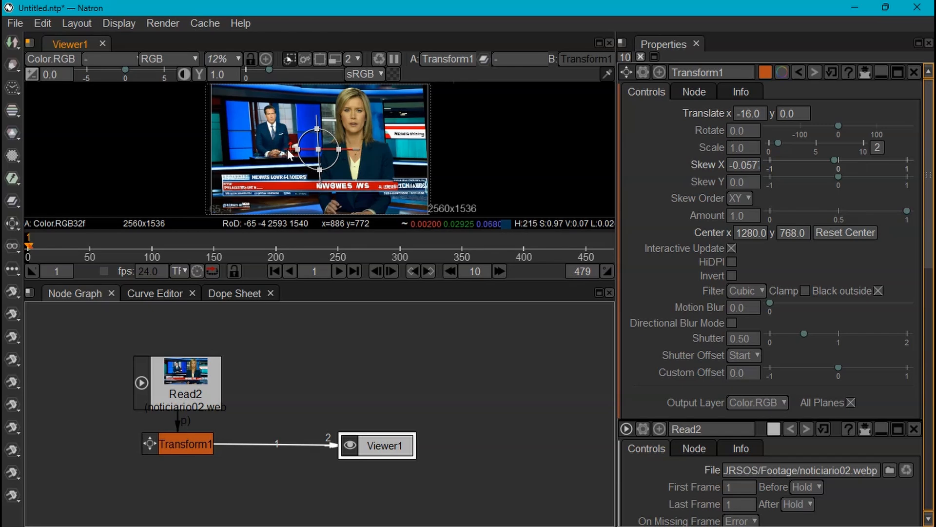
drag(292, 154, 320, 124)
mouse_move(318, 177)
mouse_down()
mouse_move(329, 177)
mouse_move(321, 179)
mouse_up()
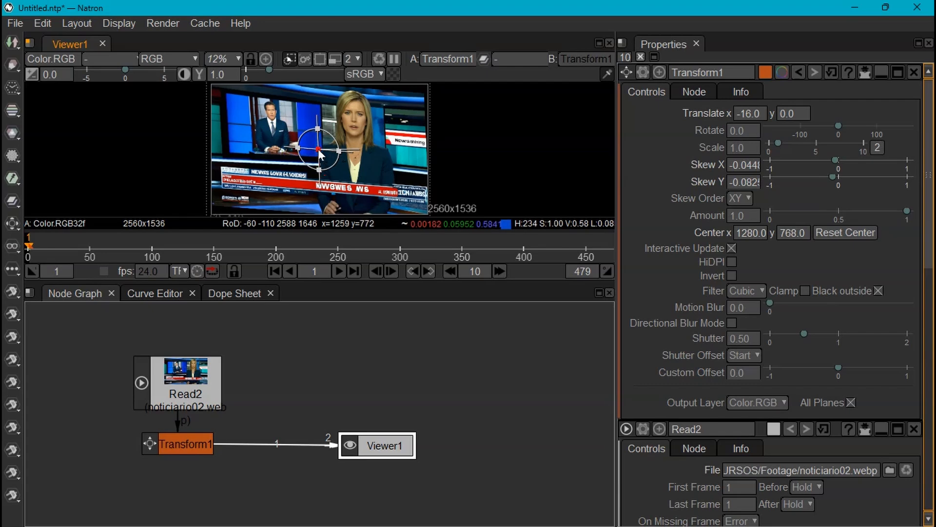
- Relocate the transform's centre to about x 356, y 303 near the image's lower-left corner and skew the image to about -0.004 in X
key(ctrl)
drag(318, 148, 243, 185)
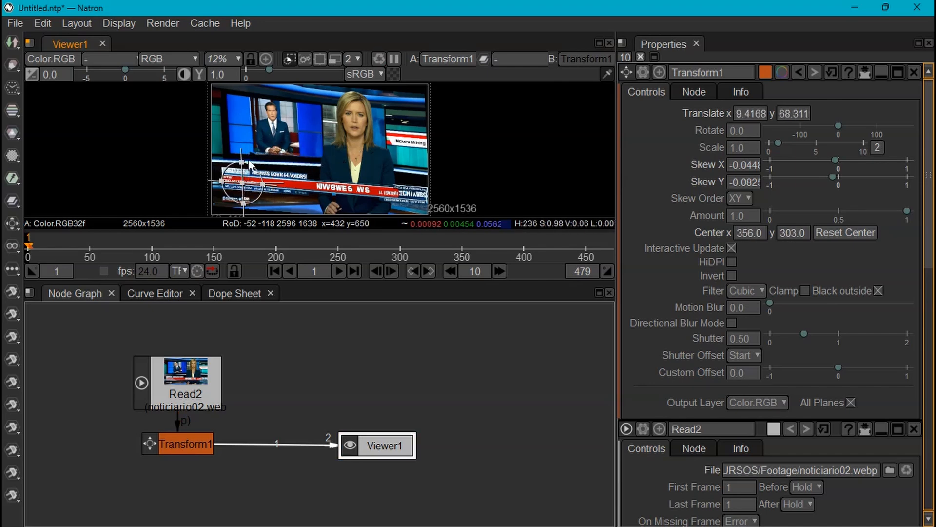
mouse_move(242, 154)
mouse_down()
mouse_move(251, 155)
mouse_move(243, 155)
mouse_up()
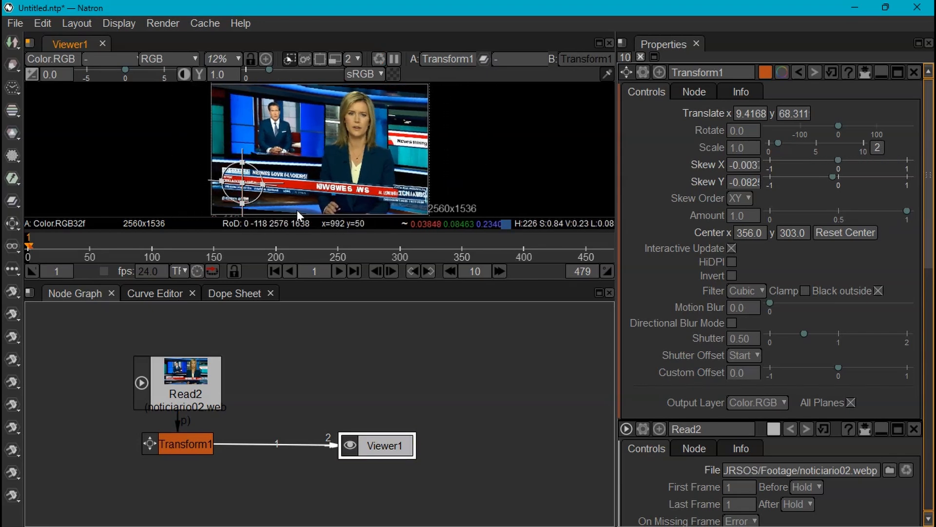
- Undo all the freehand translation, skew and centre changes made to the image with Transform1
key(ctrl+z)
key(ctrl+z)
key(ctrl+z)
key(ctrl+z)
key(ctrl+z)
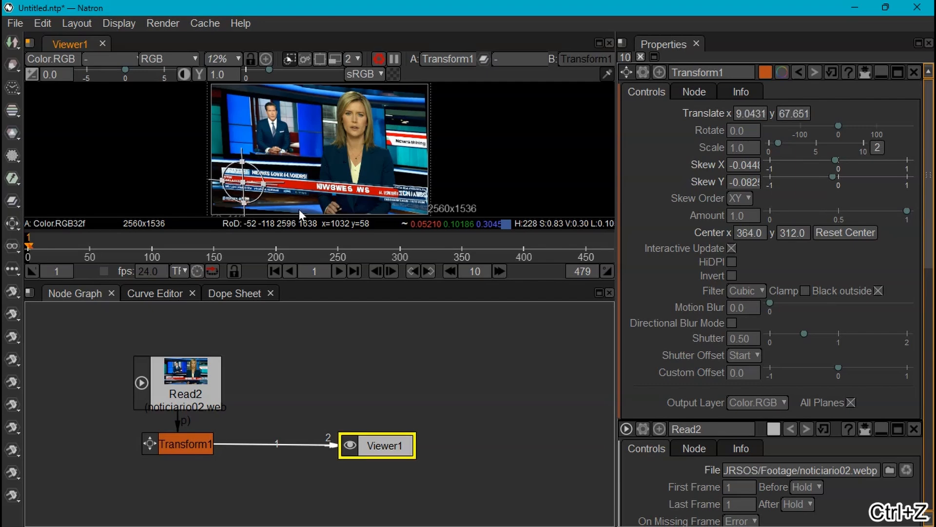
key(ctrl+z)
key(ctrl+z)
key(ctrl+z)
key(ctrl+z)
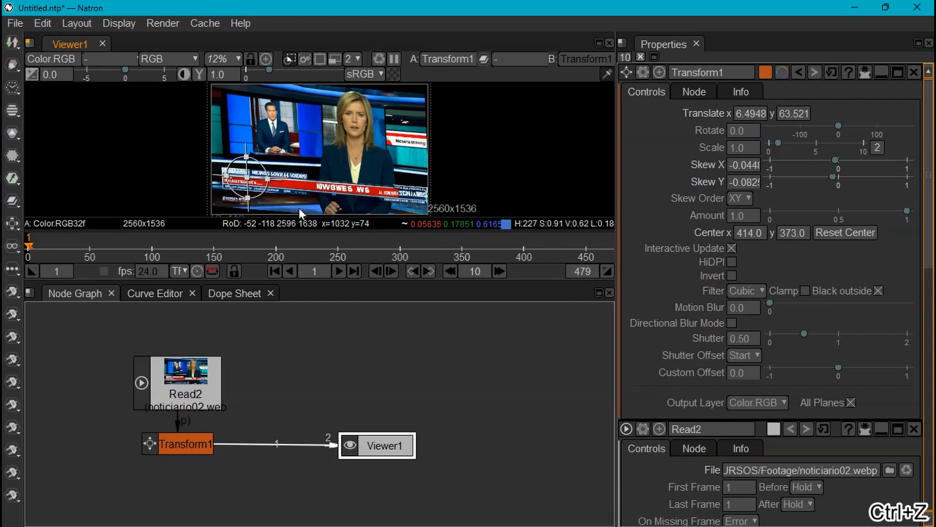
key(ctrl+z)
key(ctrl+z)
key(ctrl+z)
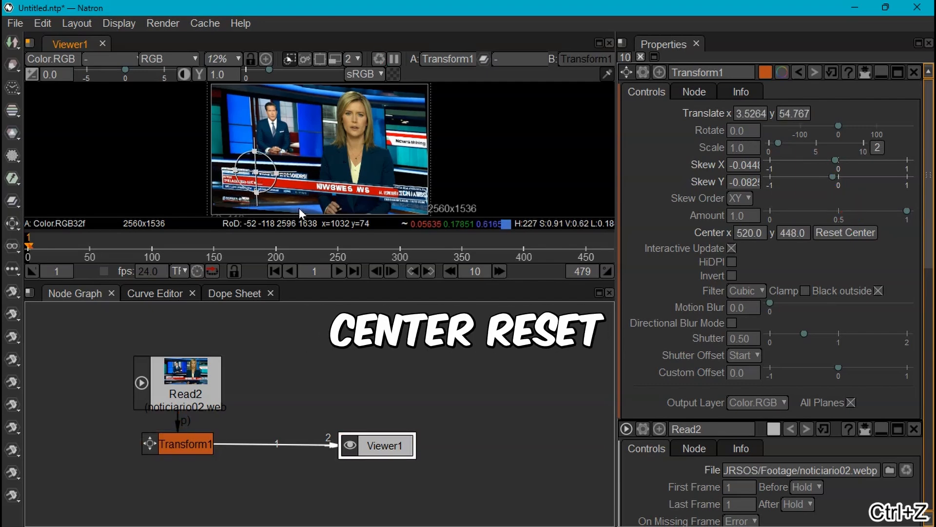
key(ctrl+z)
key(ctrl+z)
key(ctrl+z)
key(ctrl+z)
key(ctrl+z)
key(ctrl+z)
key(ctrl+z)
key(ctrl+z)
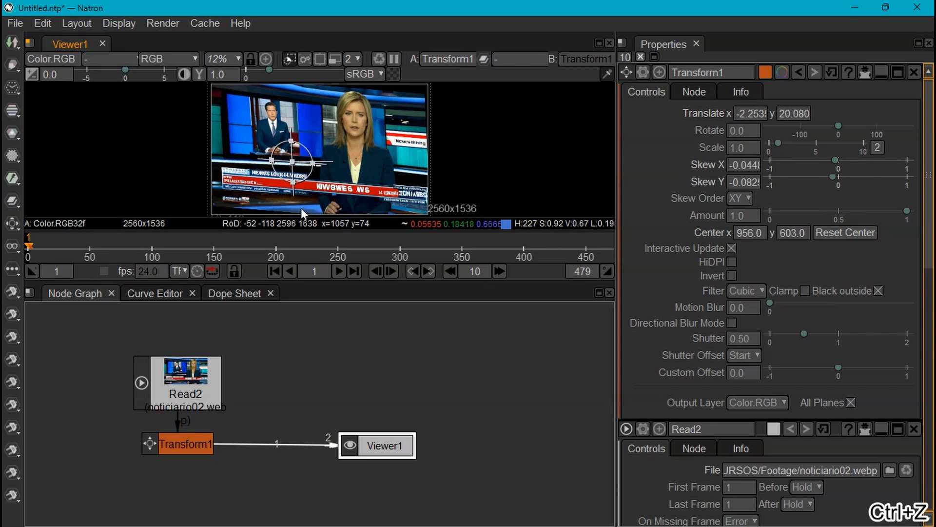
key(ctrl+z)
key(ctrl+z)
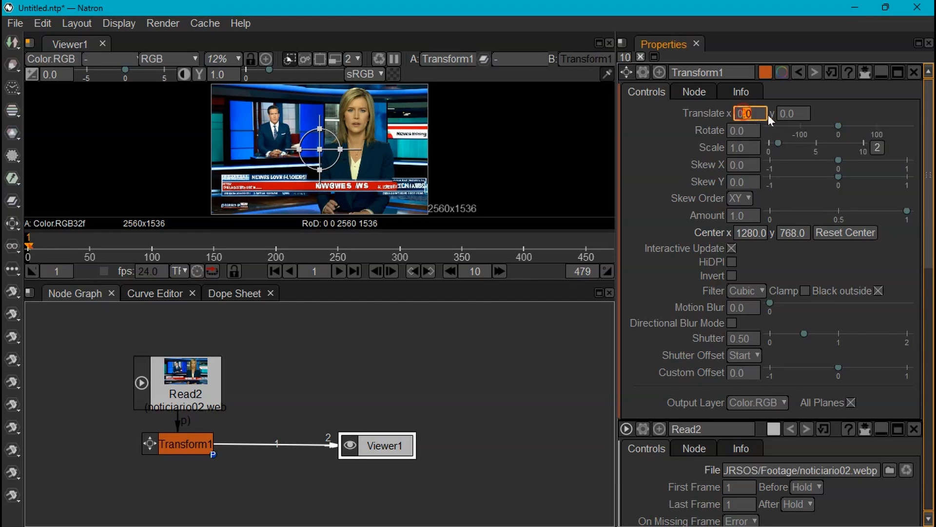
- Try a translate x of 5 and a slightly larger scale on the image, restoring translate to 0 and scale to 1
drag(745, 115, 735, 115)
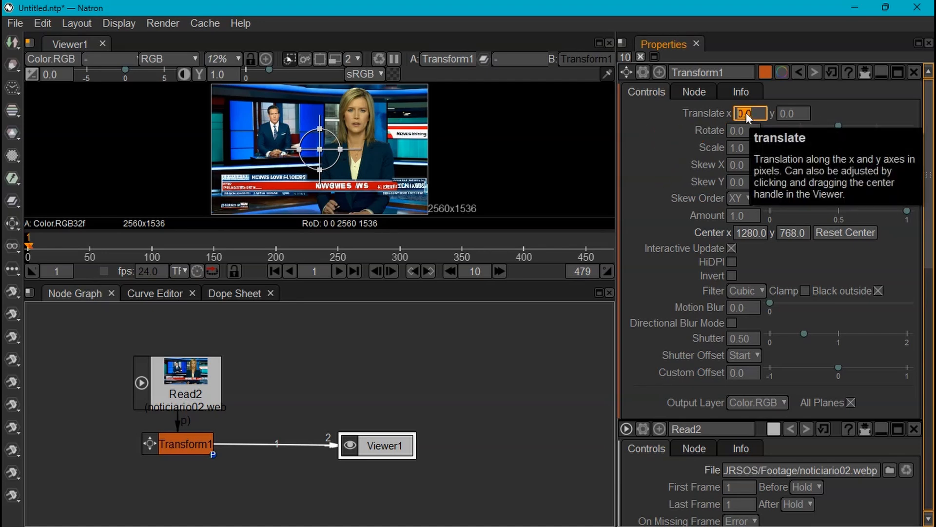
key(Return)
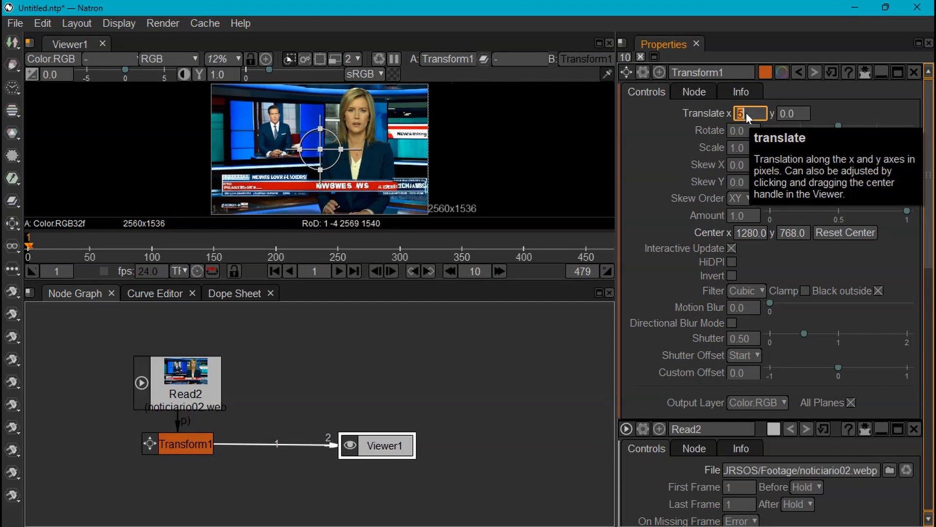
key(ctrl+z)
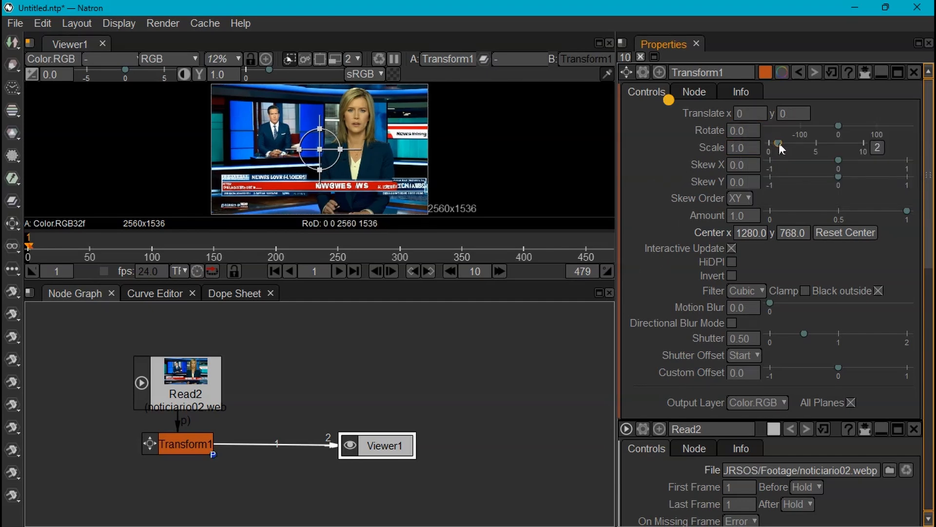
mouse_move(779, 145)
mouse_down()
mouse_move(791, 142)
mouse_move(780, 143)
mouse_up()
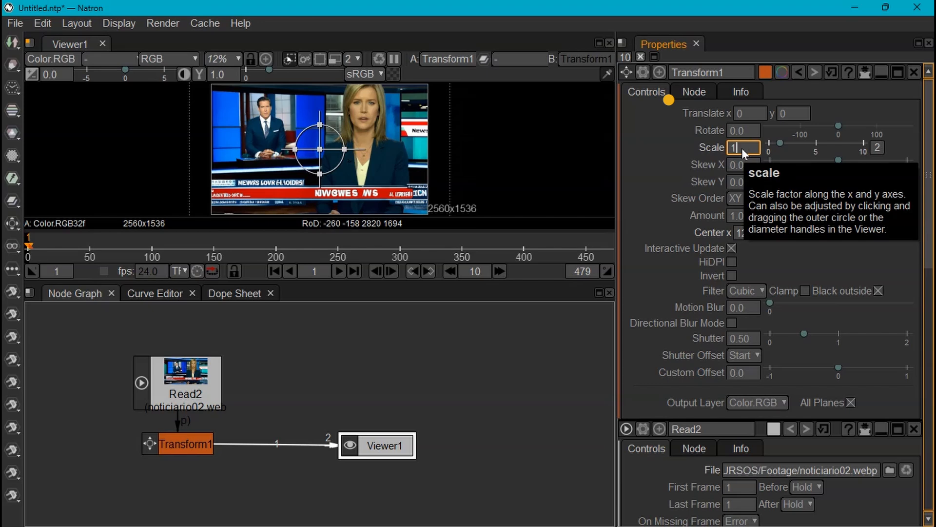
key(Return)
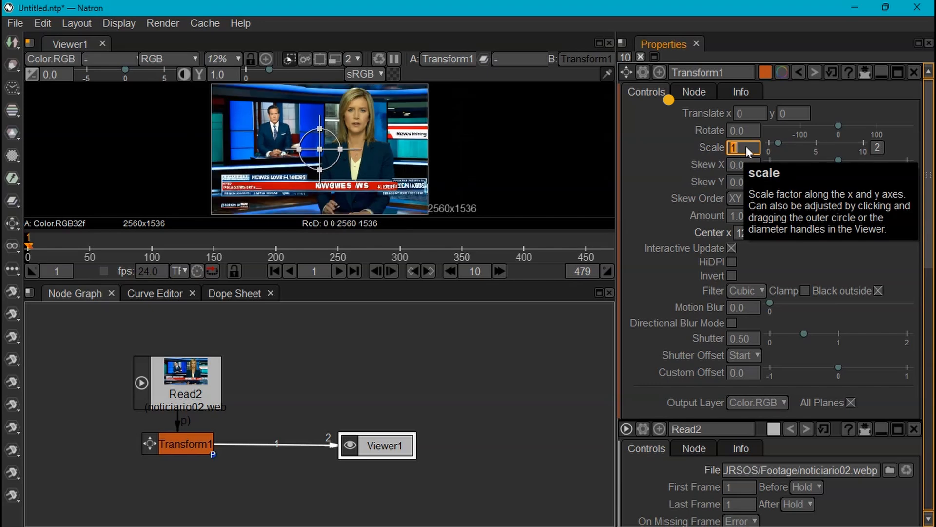
- Separate the scale into x and y, try an x scale of 5, reset it to 1 and recombine both axes
click(879, 147)
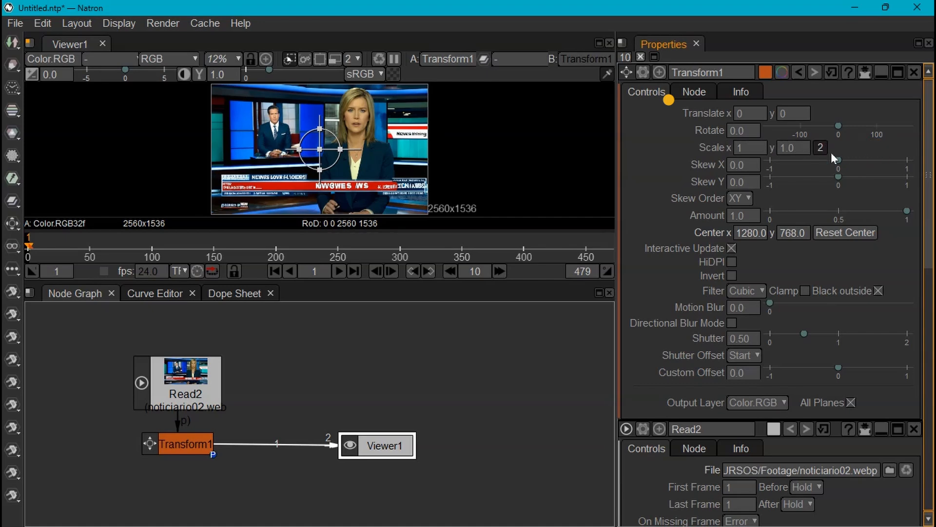
click(802, 148)
click(749, 150)
text(5)
key(Return)
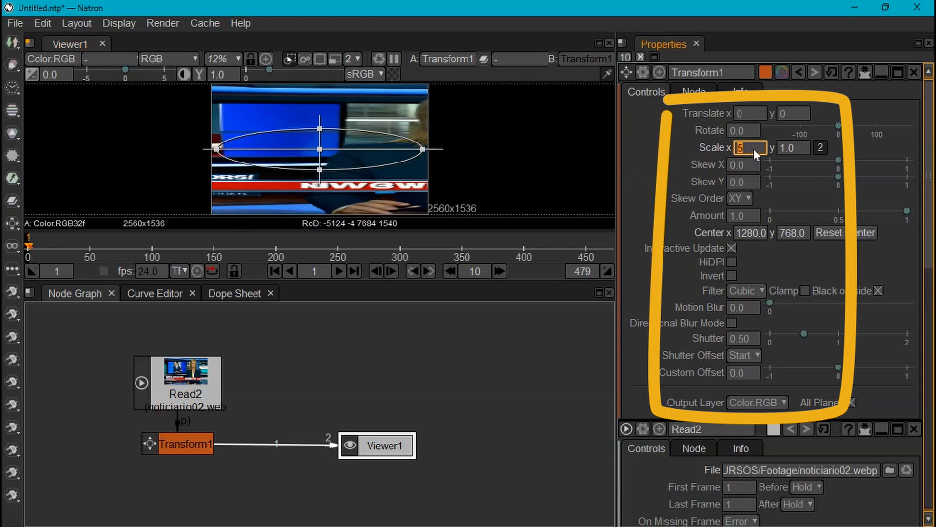
text(1)
key(Return)
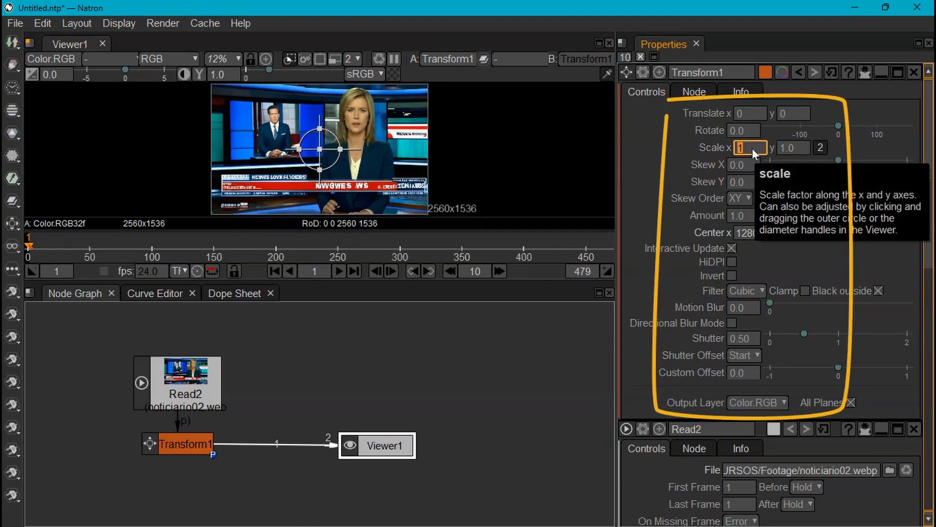
click(822, 148)
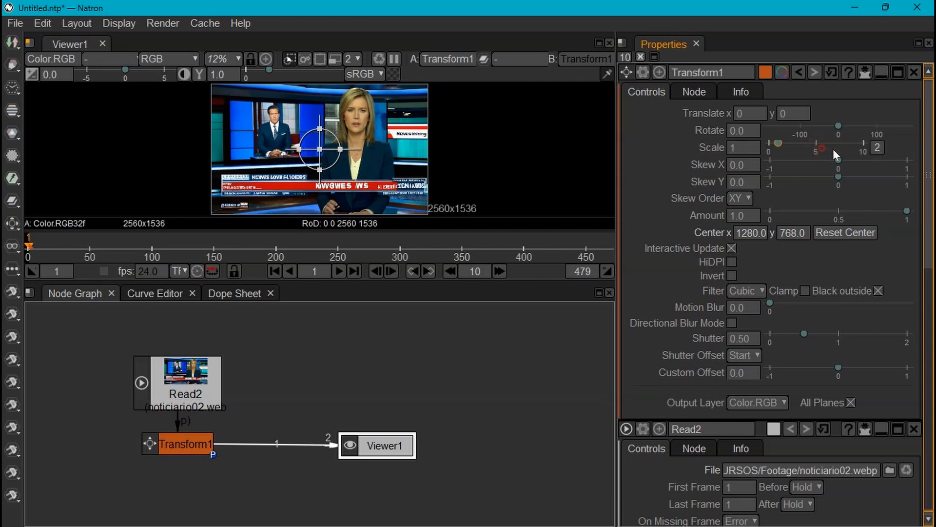
- Insert dots on the connections from Read2 to Transform1 and from Transform1 to Viewer1, aligning the first dot straight below Read2
click(186, 444)
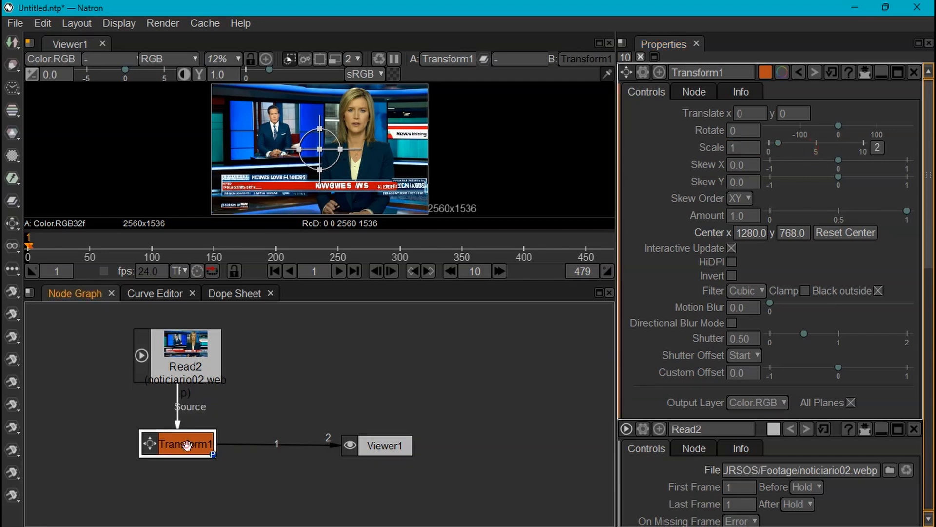
mouse_move(187, 445)
mouse_down()
mouse_move(220, 446)
mouse_move(180, 443)
mouse_up()
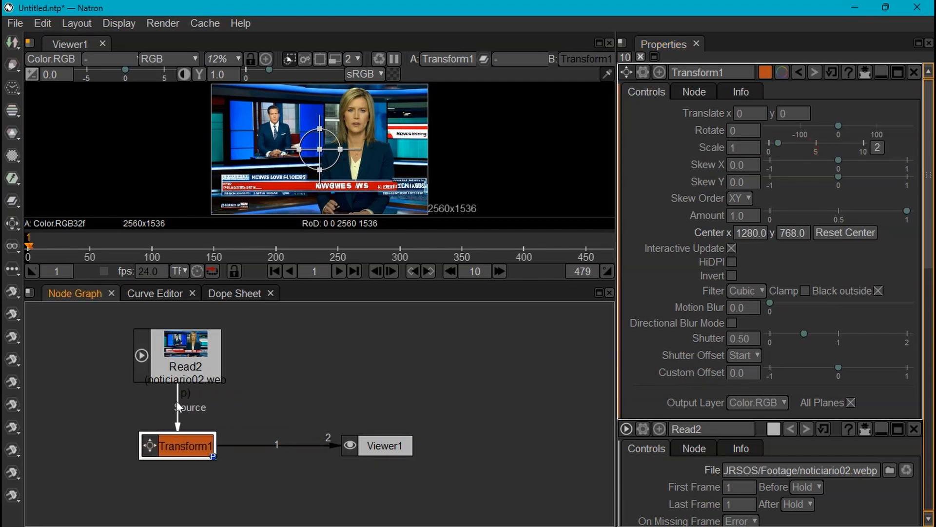
key(ctrl)
drag(178, 408, 259, 403)
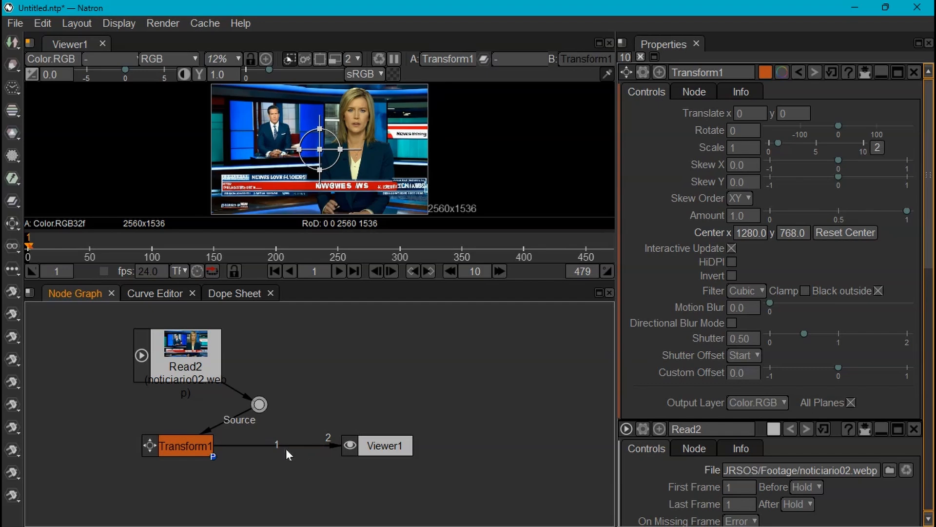
drag(280, 444, 261, 402)
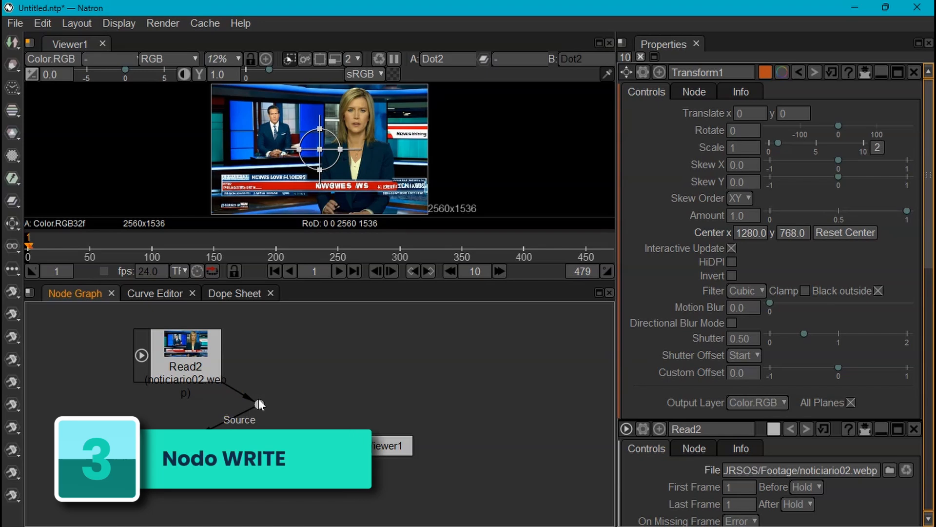
drag(259, 404, 178, 412)
- Start adding a Write node after Transform1 and choose png as its output file format
click(197, 446)
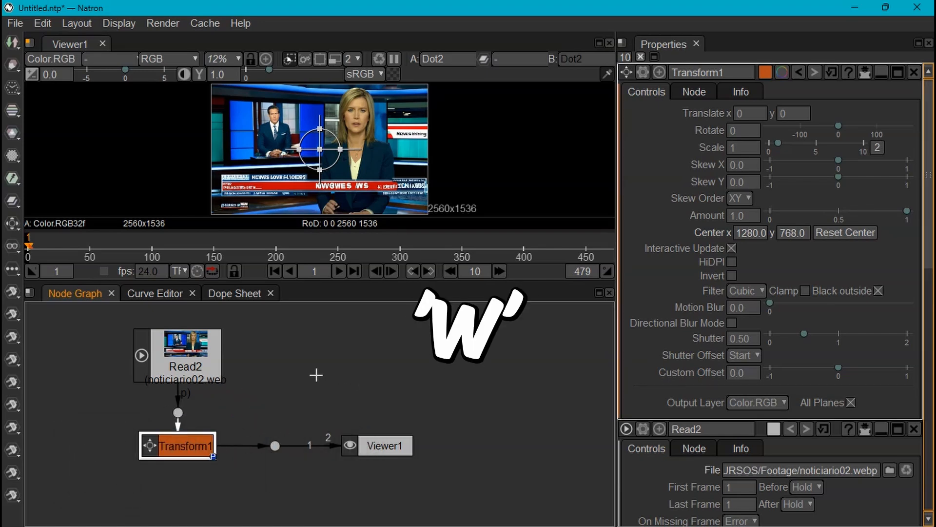
key(w)
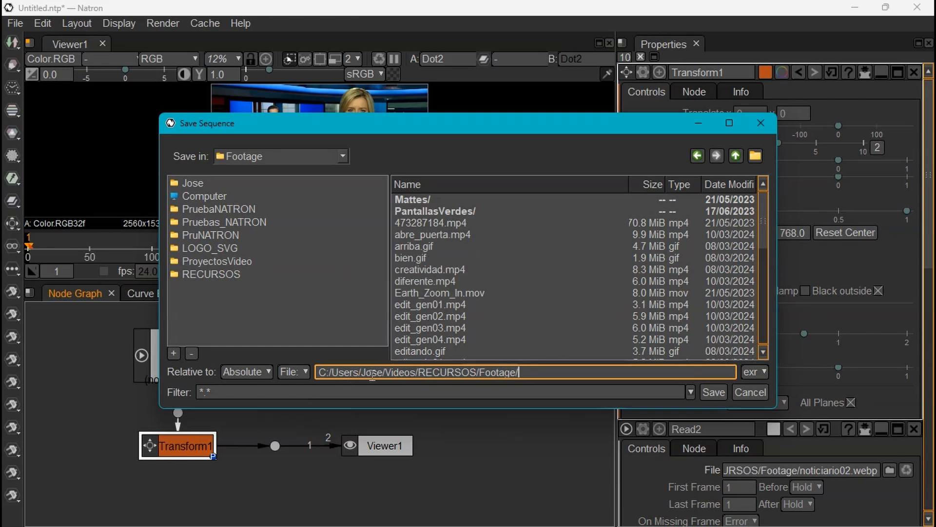
click(764, 372)
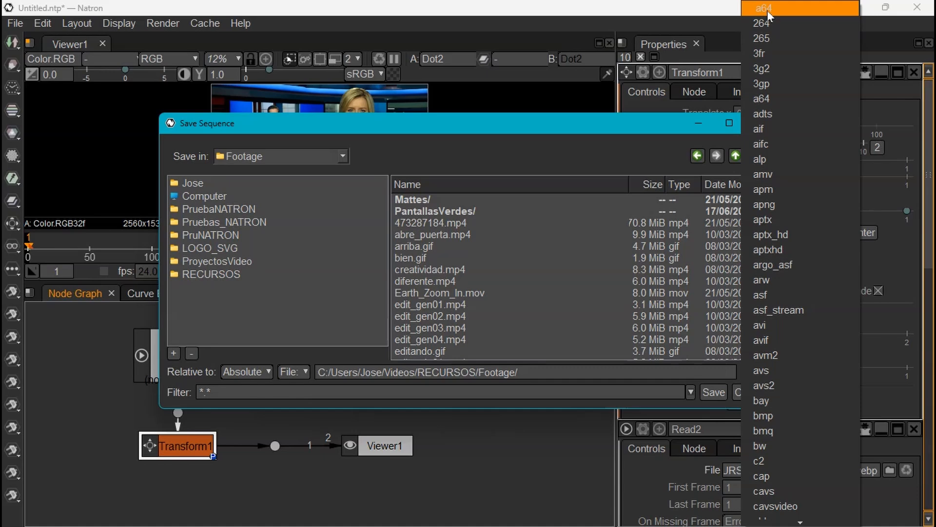
scroll(792, 349, down, 20)
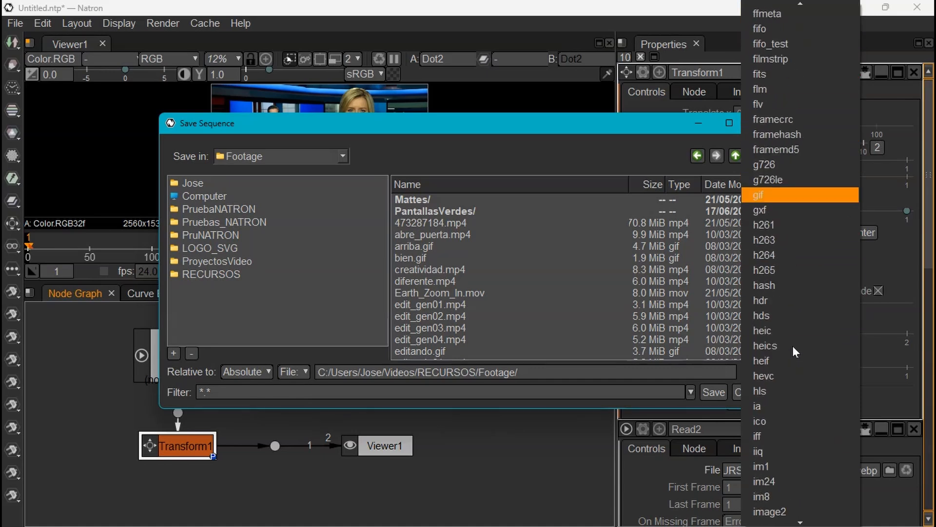
scroll(792, 346, down, 20)
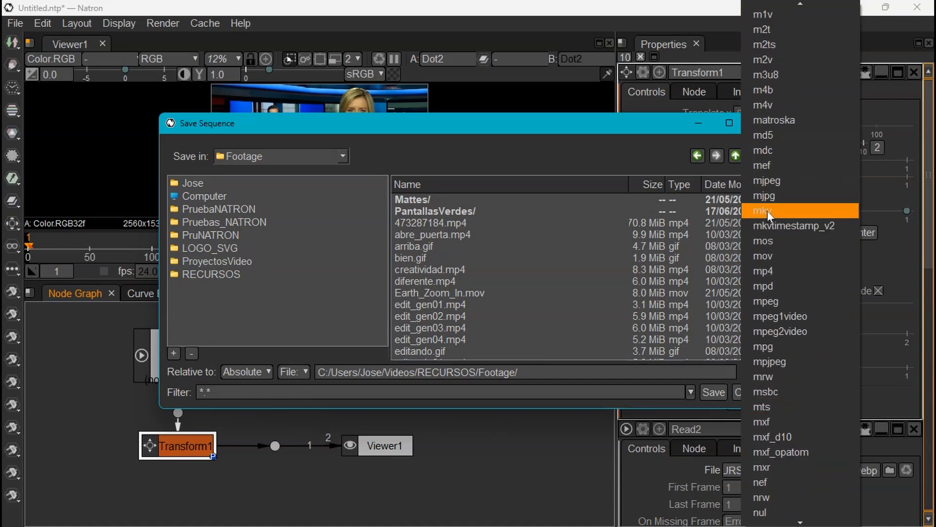
scroll(781, 390, down, 5)
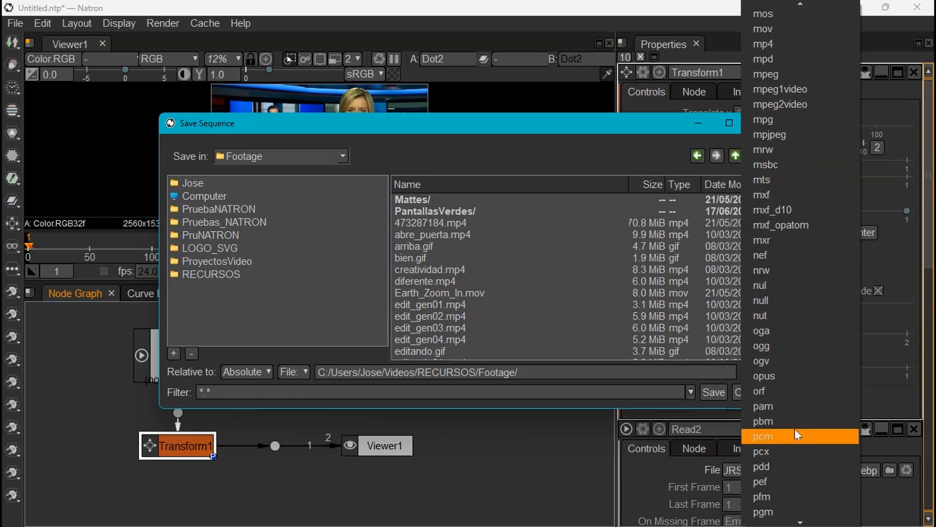
scroll(796, 430, down, 3)
click(768, 455)
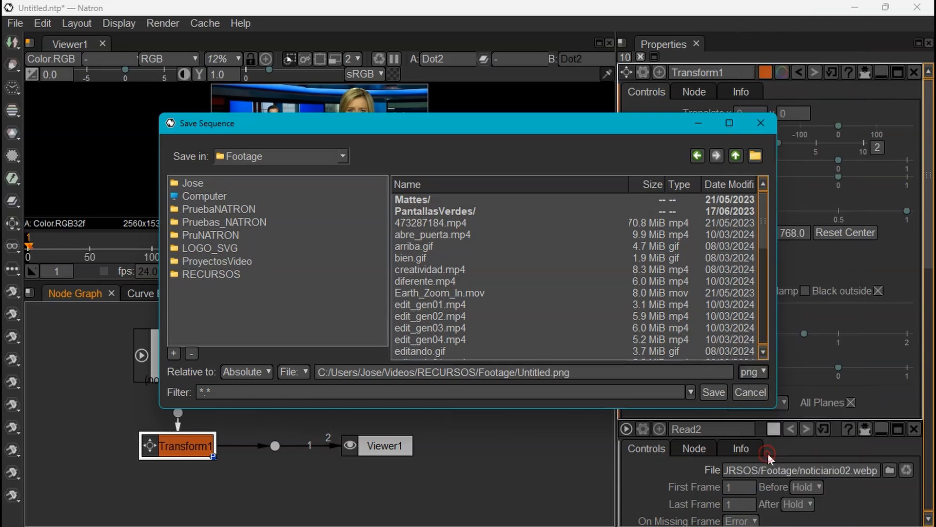
- Rename the output file as meta.mp4 in the Footage folder and cancel the file selection
click(571, 373)
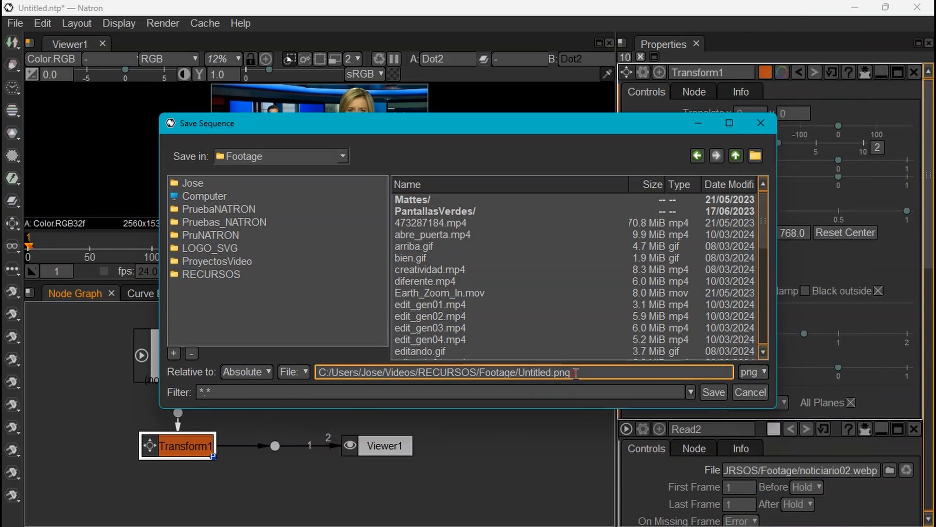
drag(571, 373, 519, 373)
text(meta.mp4)
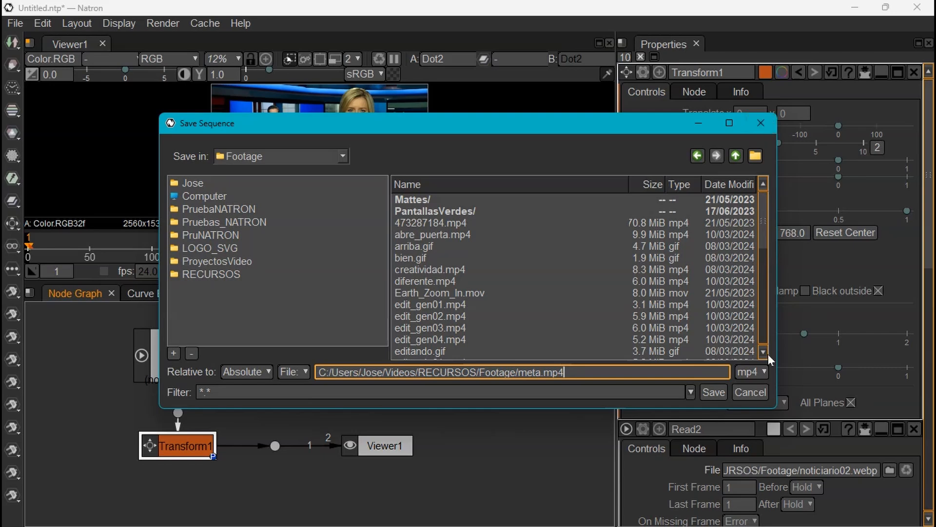
click(750, 392)
- Move the Write node above Viewer1 in the node graph and delete it
drag(289, 491, 190, 503)
drag(192, 501, 384, 371)
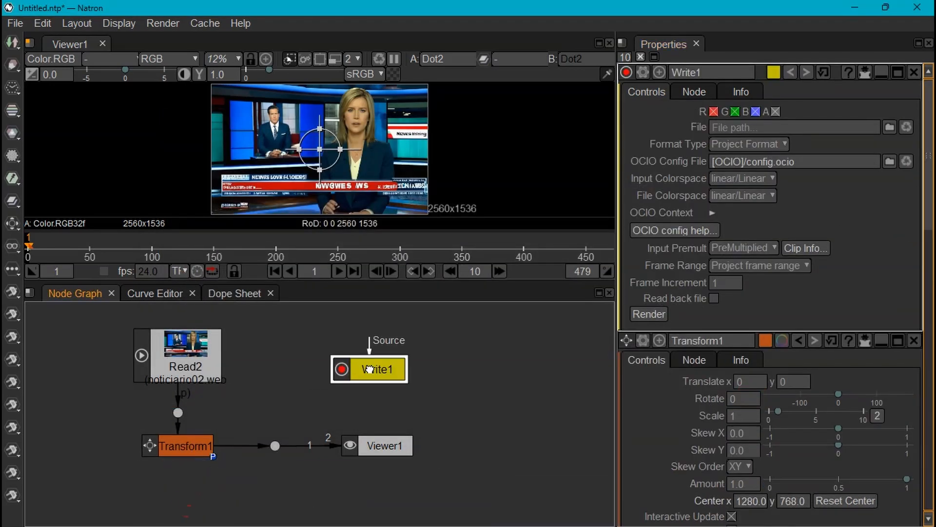
key(Delete)
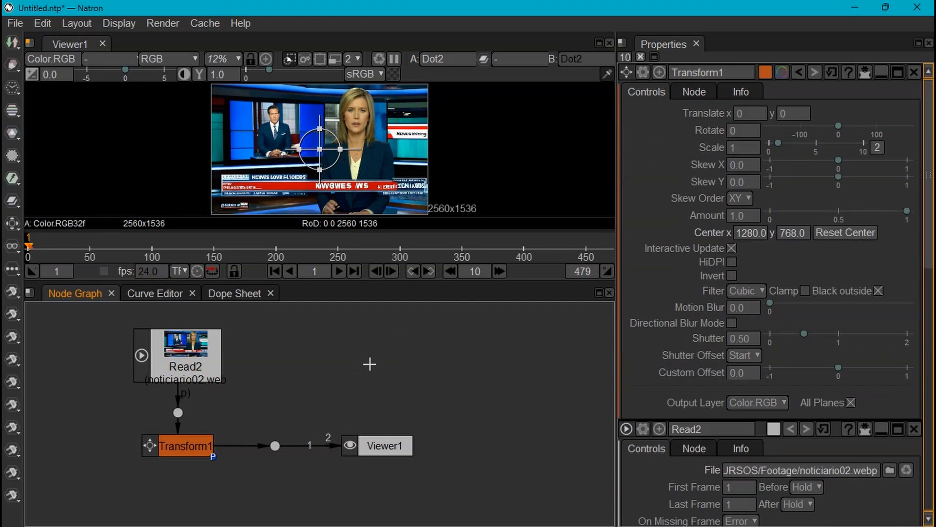
- Add a Write node without choosing an output file, and connect its source to Transform1, placing the node above Viewer1
key(Tab)
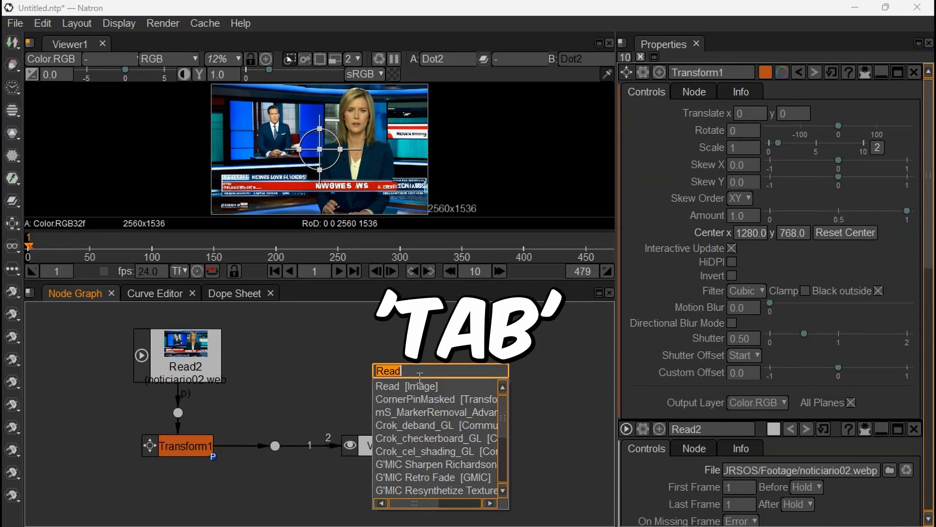
text(wr)
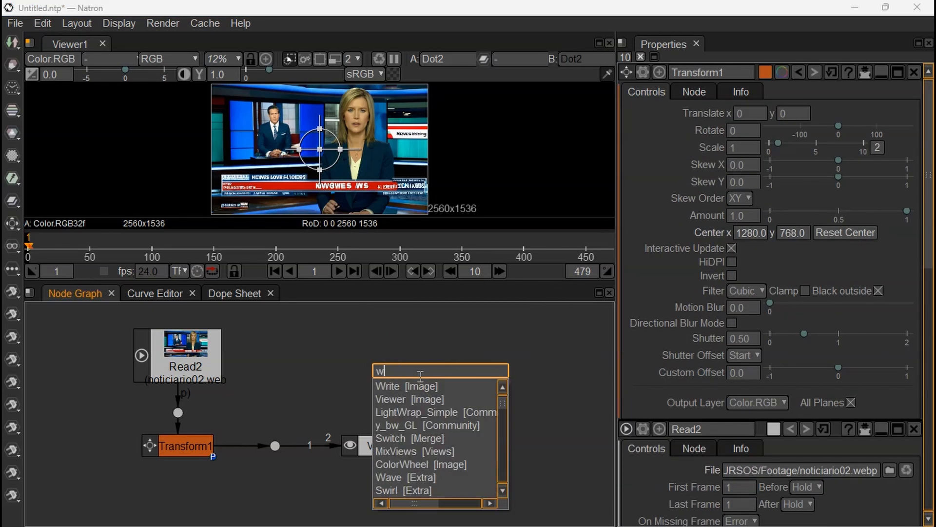
click(392, 387)
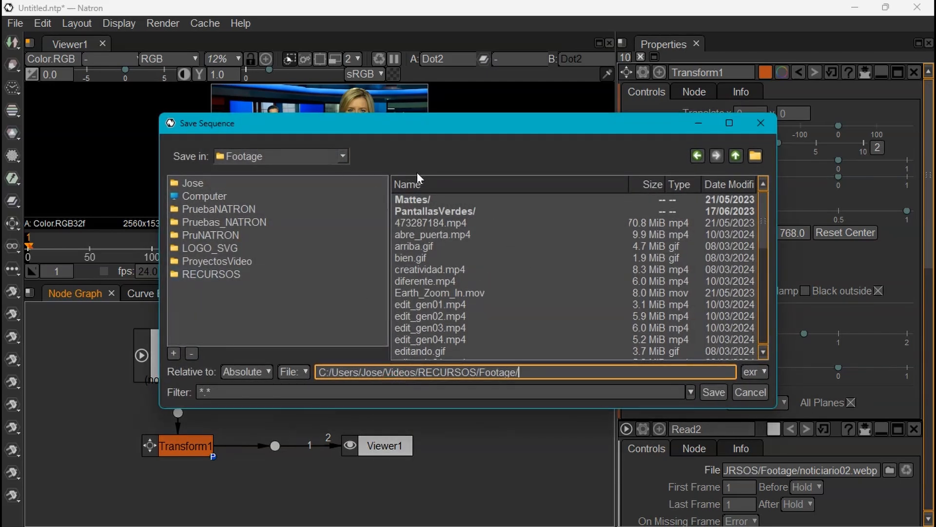
click(757, 391)
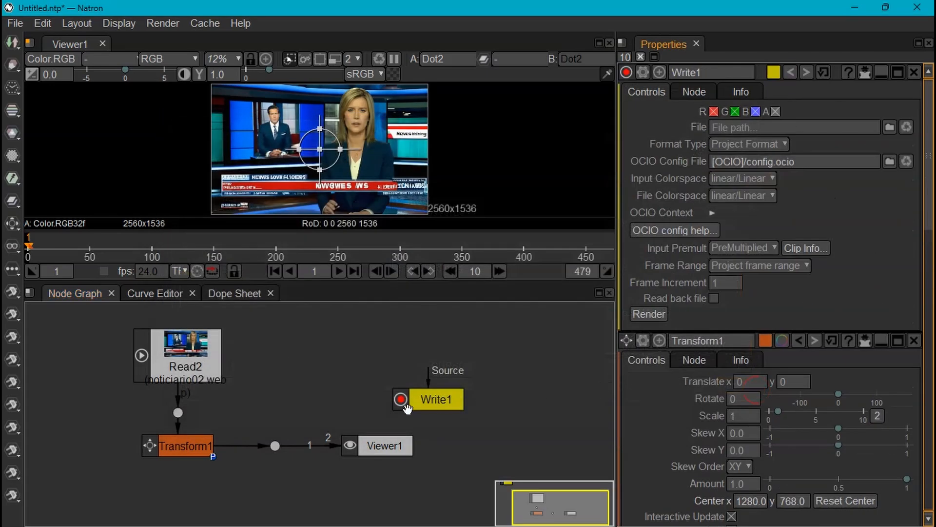
drag(429, 371, 185, 446)
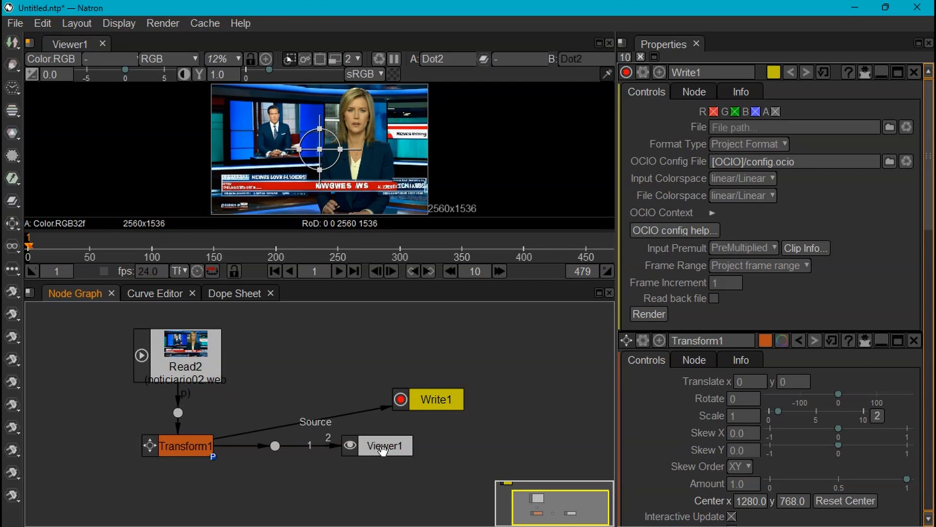
drag(440, 397, 401, 354)
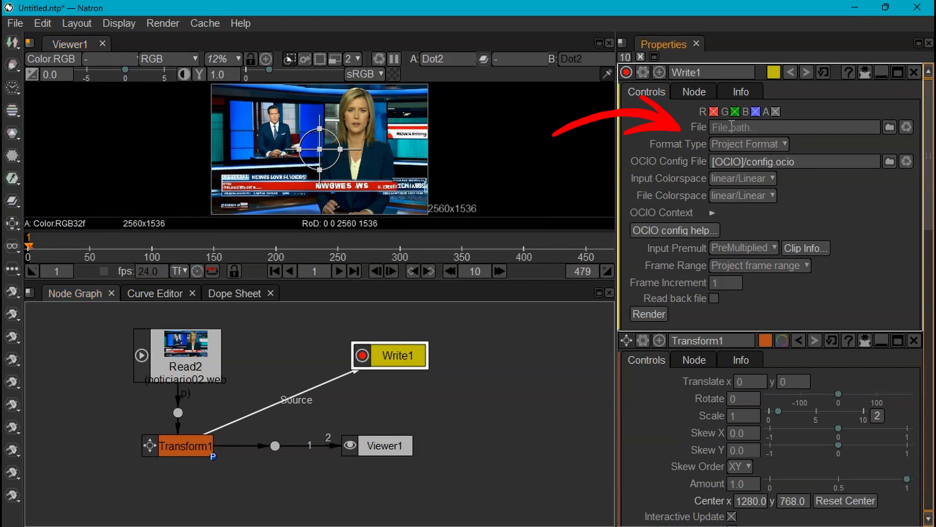
- Set Write1's output file to mio.png in the Footage folder, using the png format
click(890, 127)
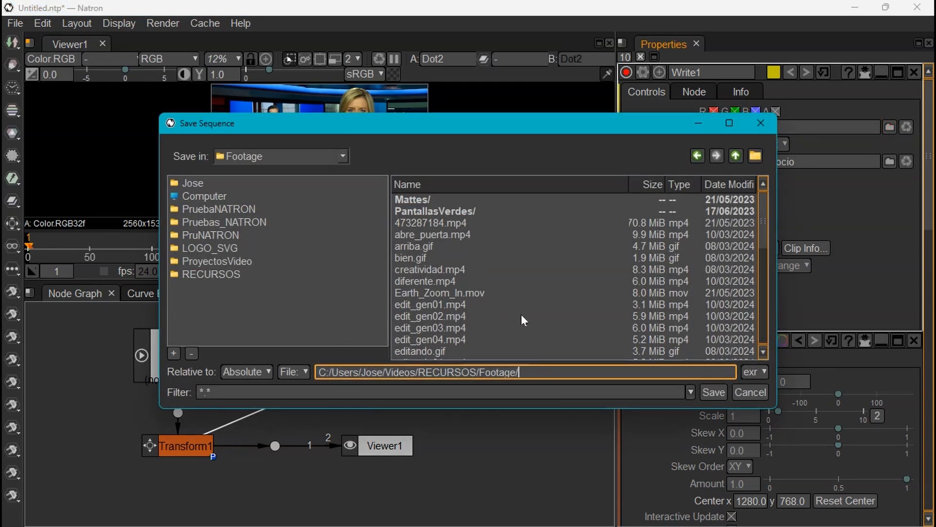
click(747, 391)
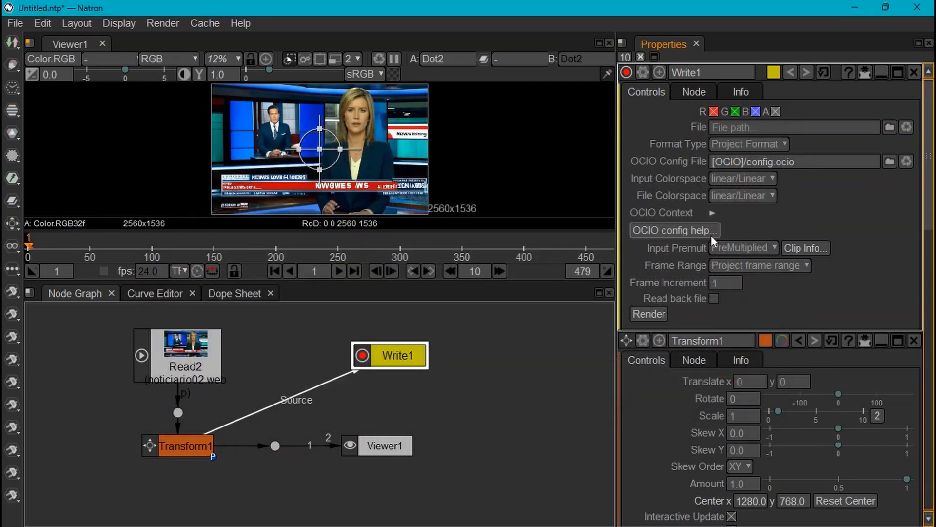
click(888, 126)
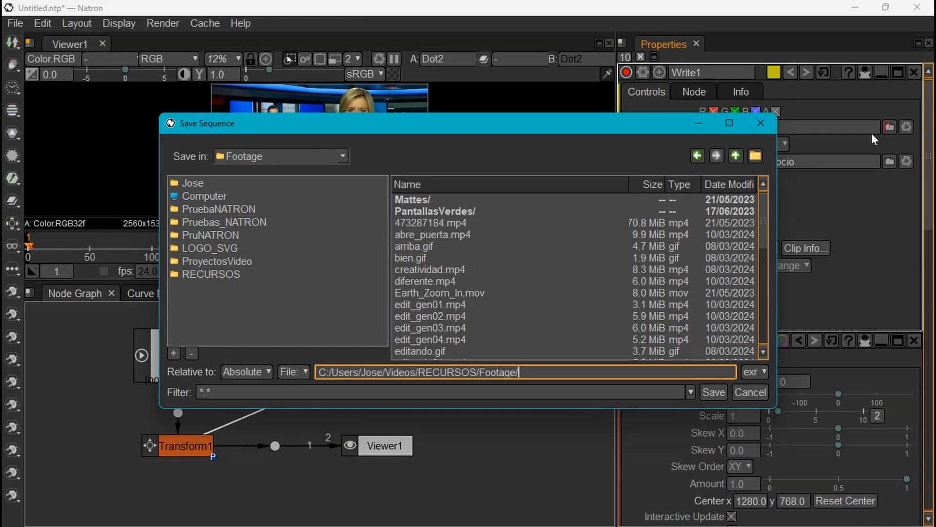
click(760, 371)
click(597, 376)
text(mio.png)
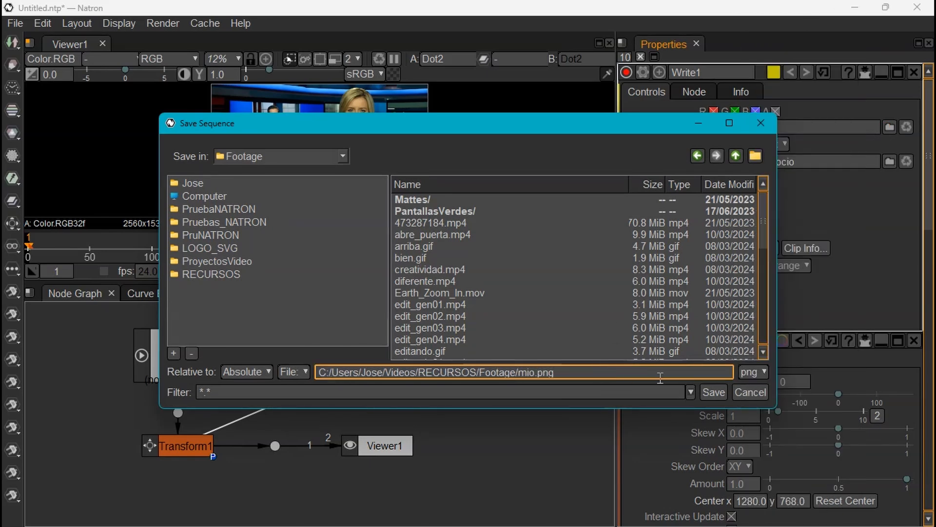
click(713, 392)
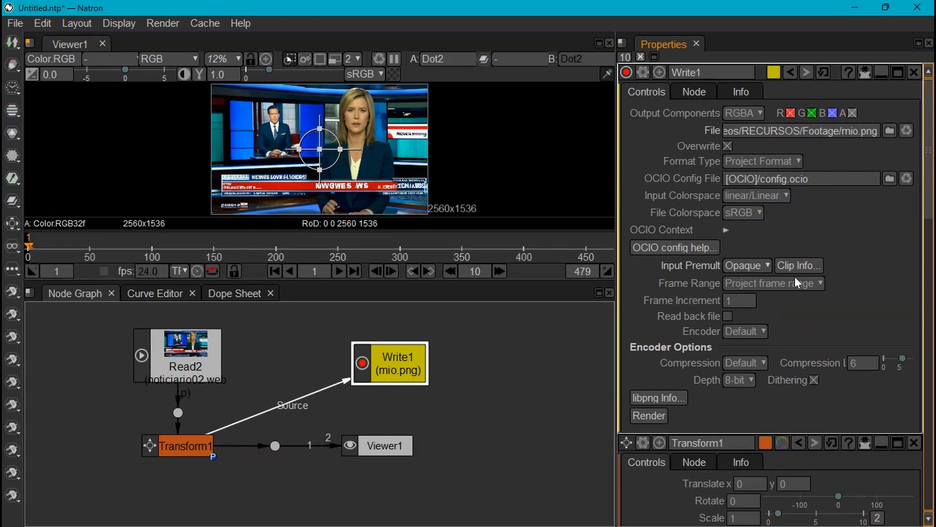
- Change Write1's output file to mio.mp4 in the Footage folder
click(890, 130)
text(mio.mp4)
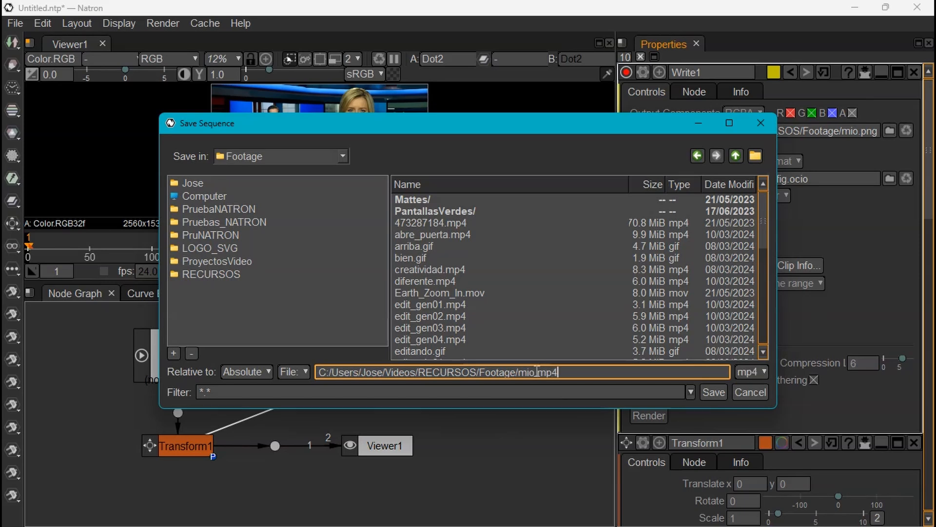
key(Return)
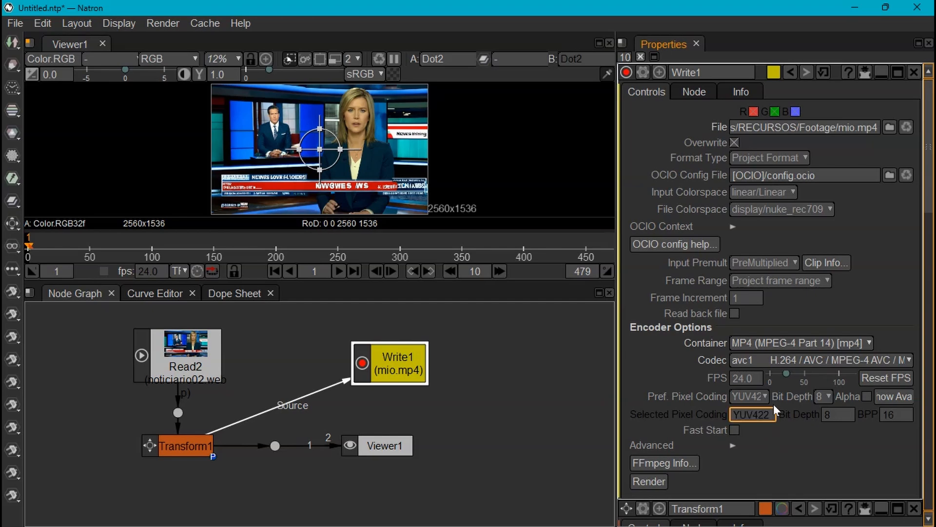
- Examine the container formats available in Write1's encoder options without choosing a different one
click(868, 399)
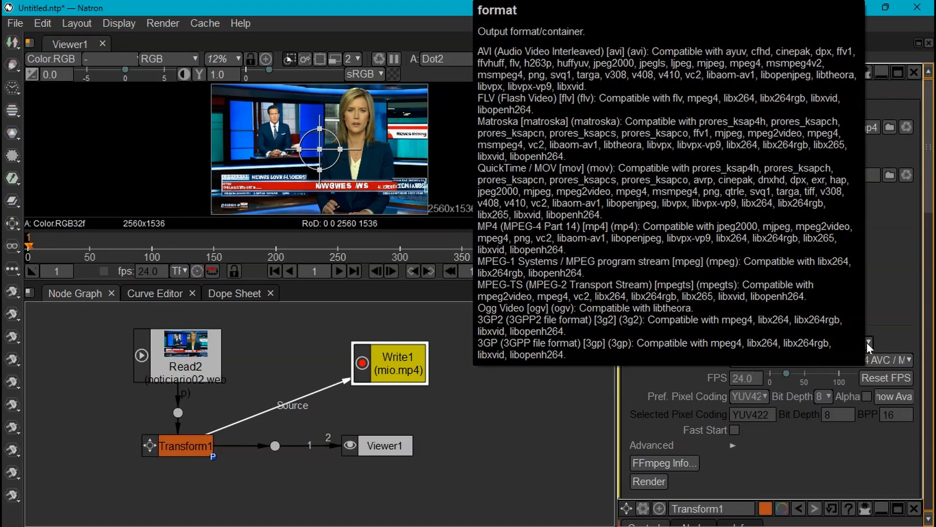
click(867, 342)
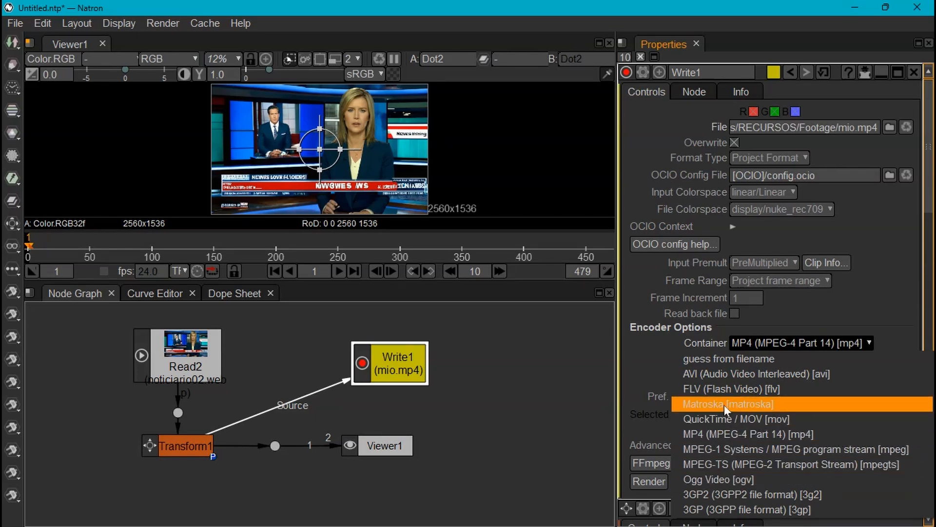
click(899, 328)
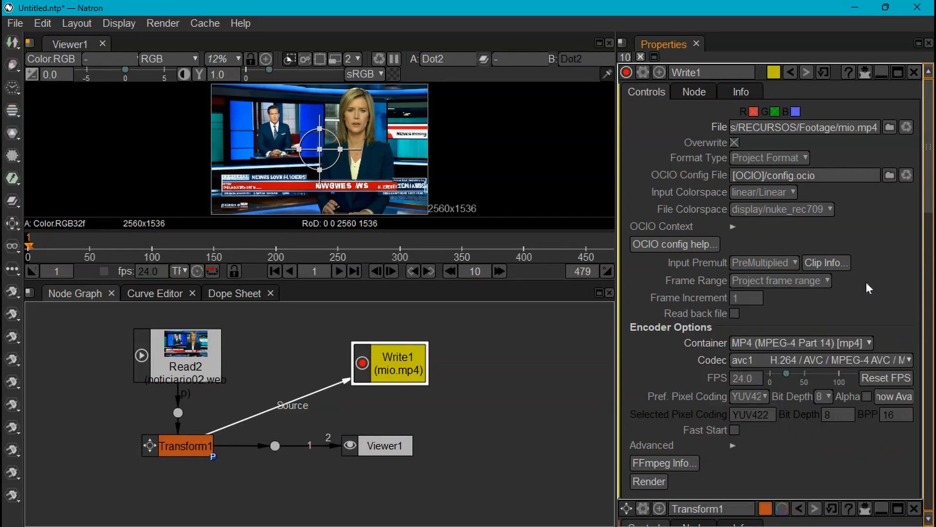